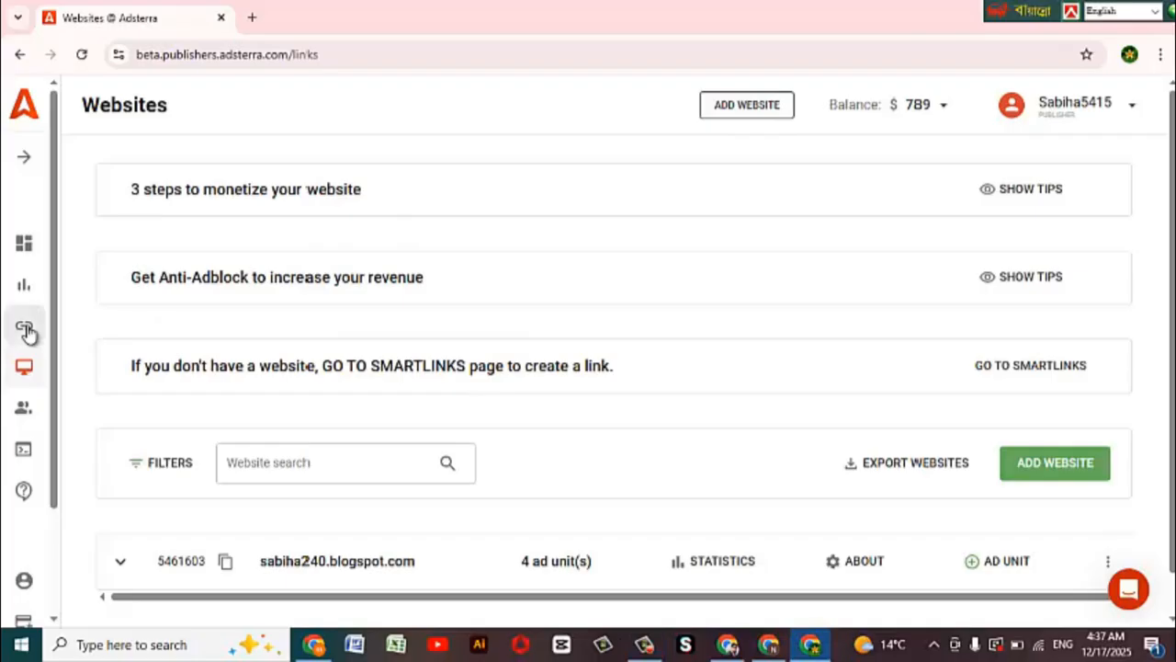
- Add a new Smartlink with the Adult traffic type from the Smartlinks page and dismiss the review notice
click(77, 329)
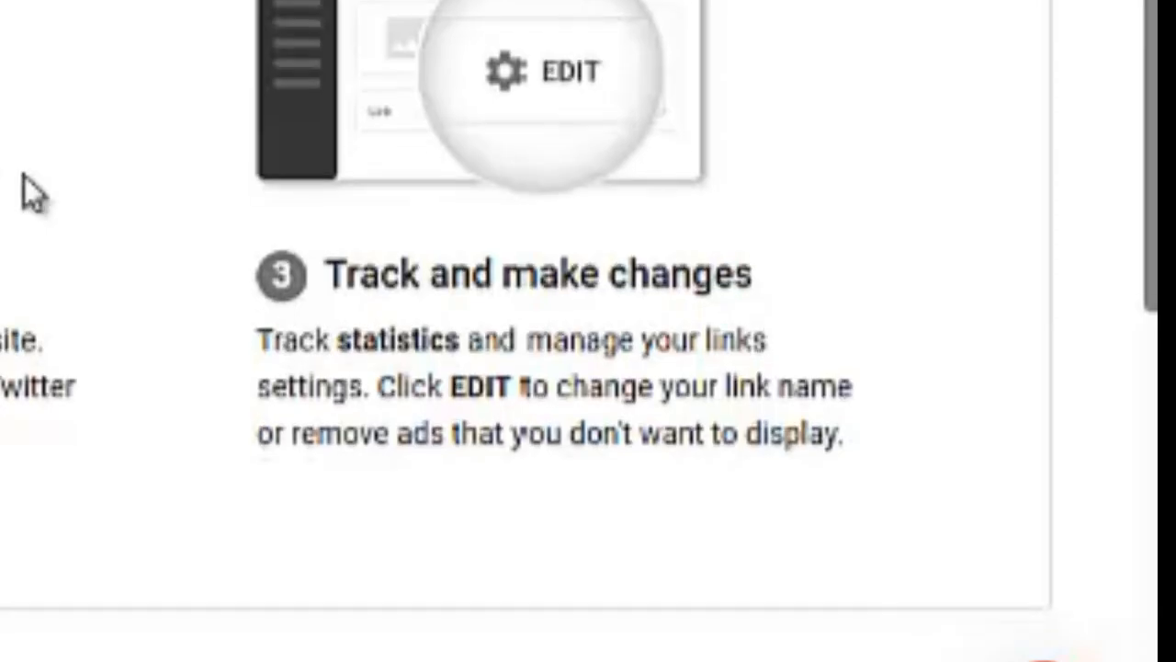
scroll(953, 415, down, 3)
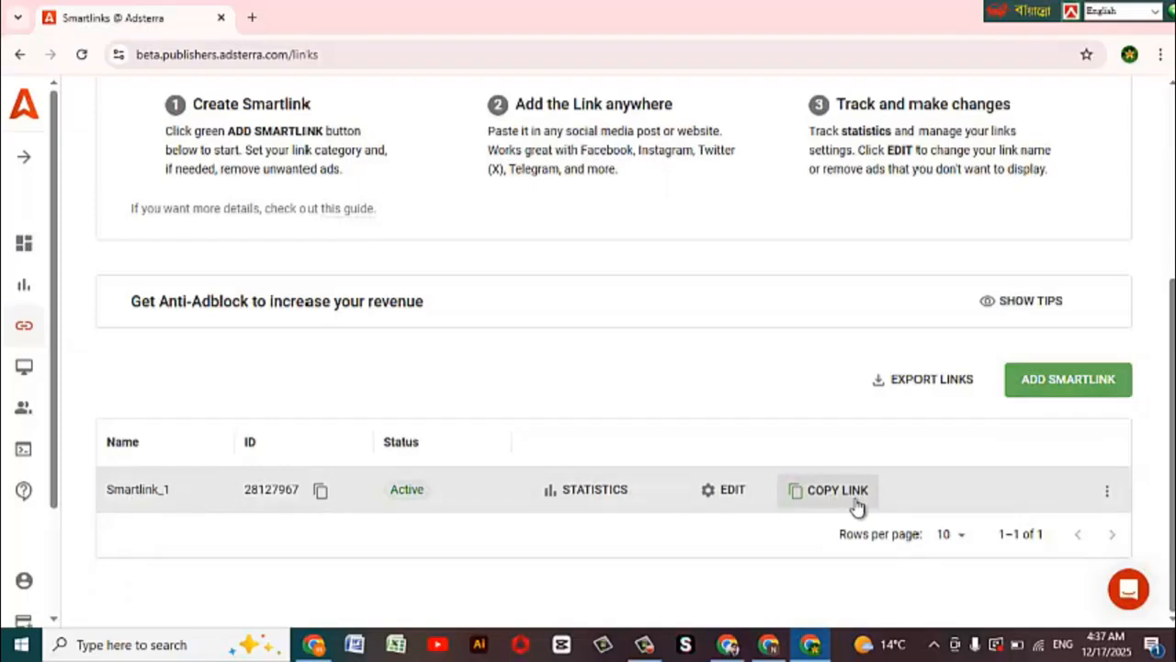
scroll(858, 506, up, 4)
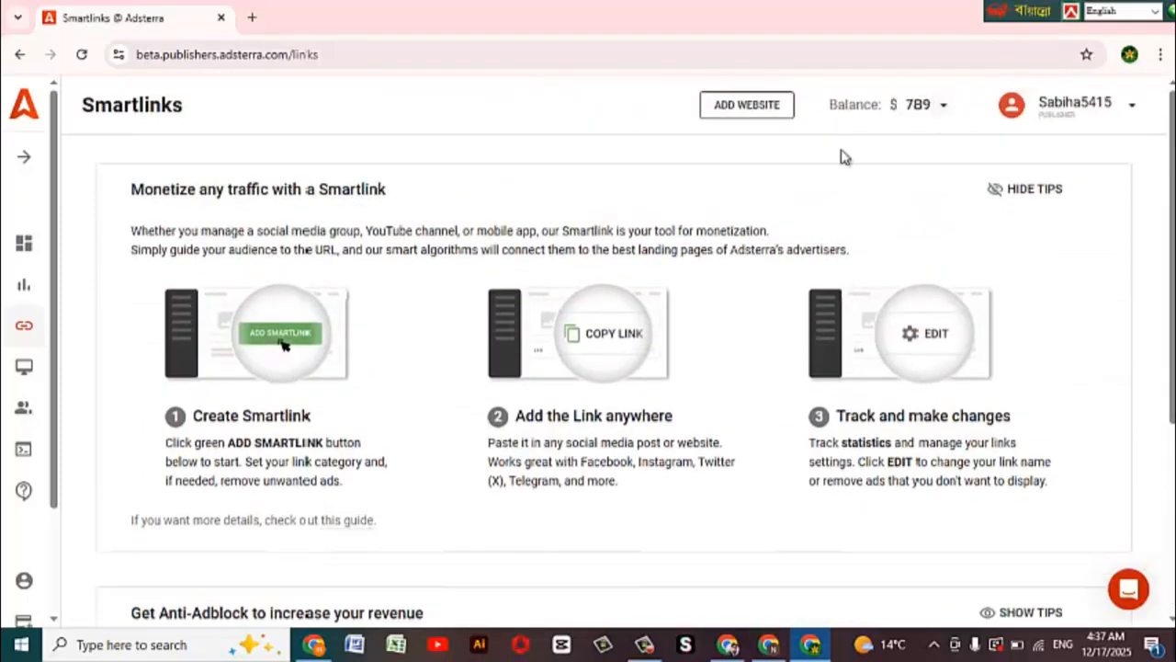
scroll(821, 322, down, 3)
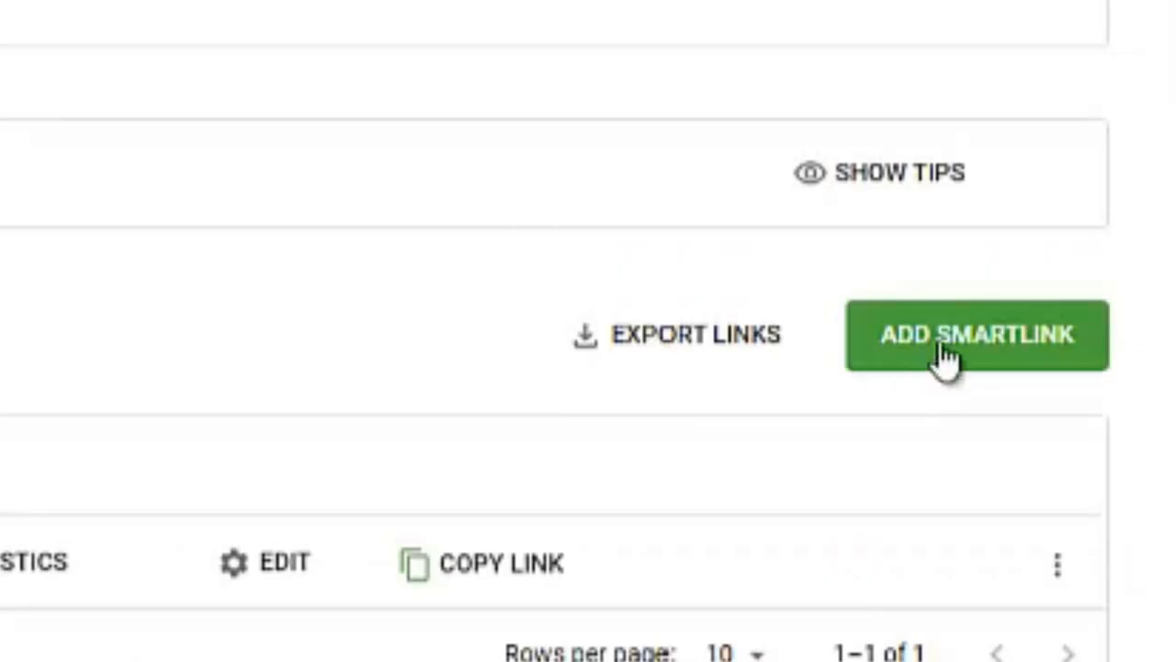
click(924, 349)
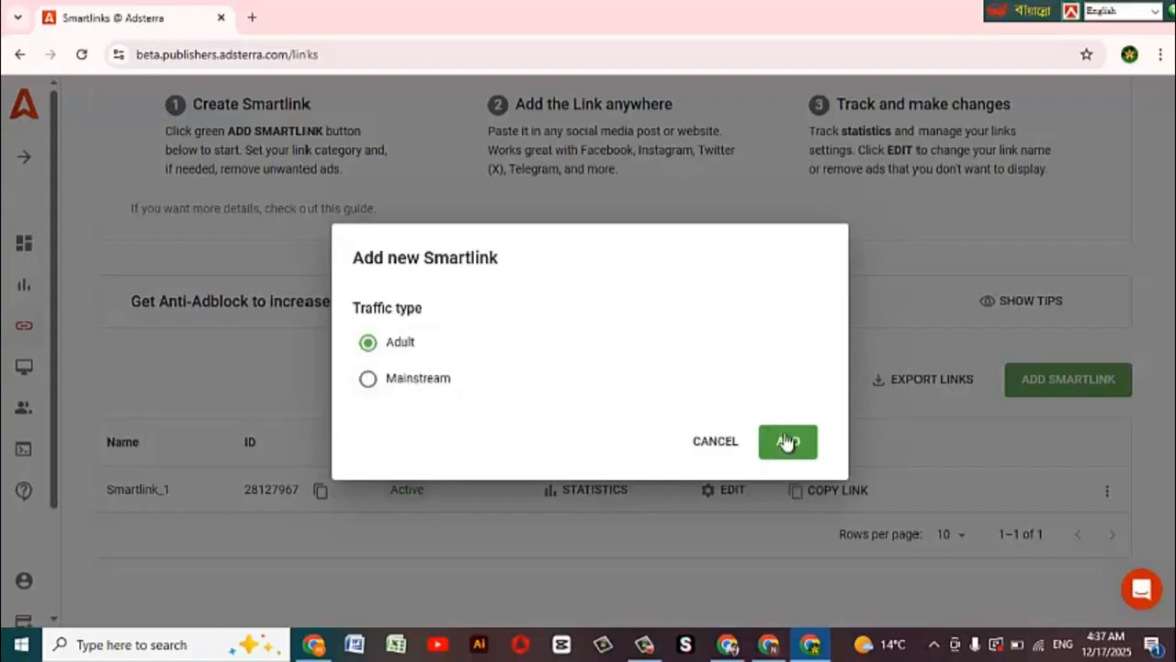
click(786, 440)
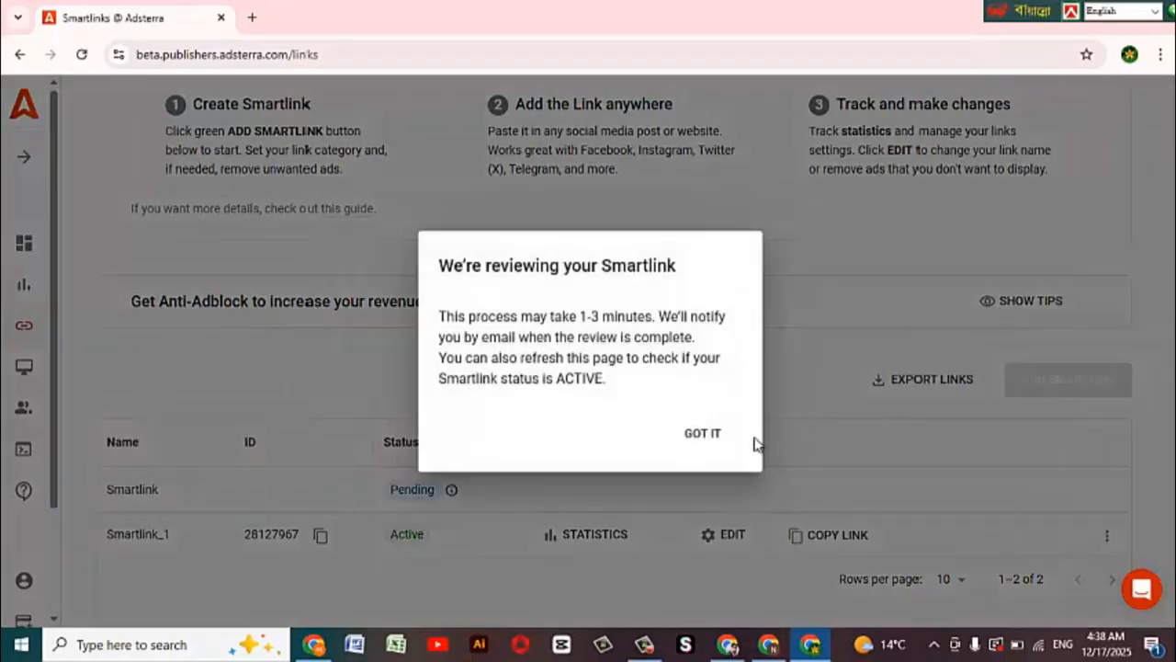
click(704, 434)
- Refresh the Smartlinks page and copy the link of Smartlink_2
scroll(731, 487, down, 1)
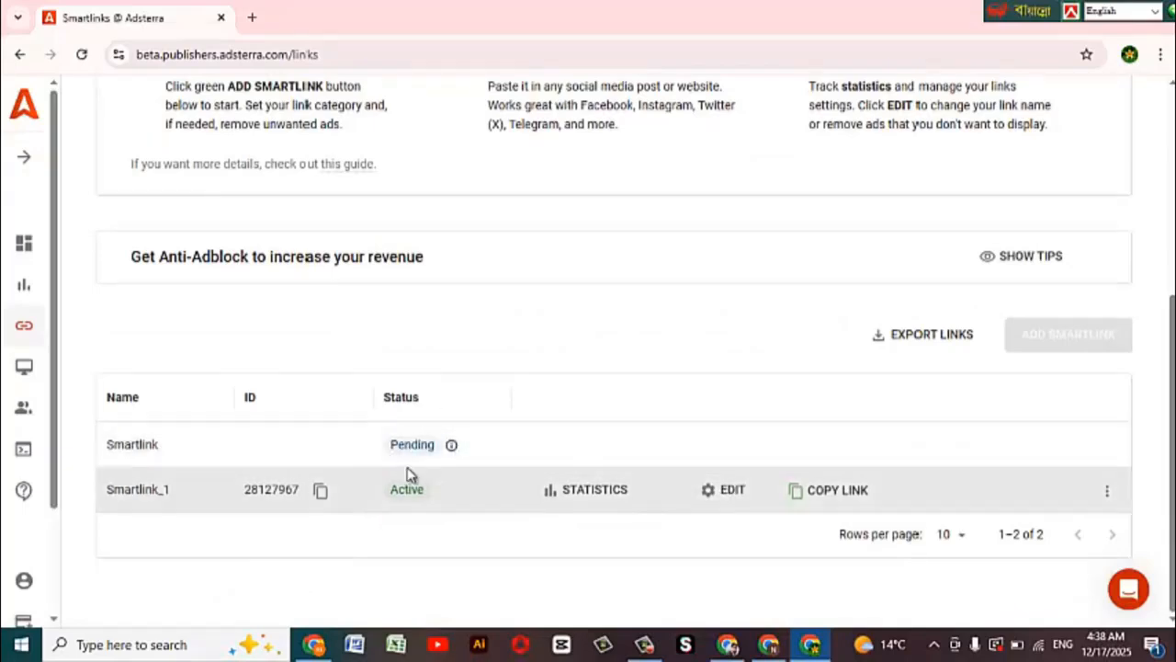
click(82, 57)
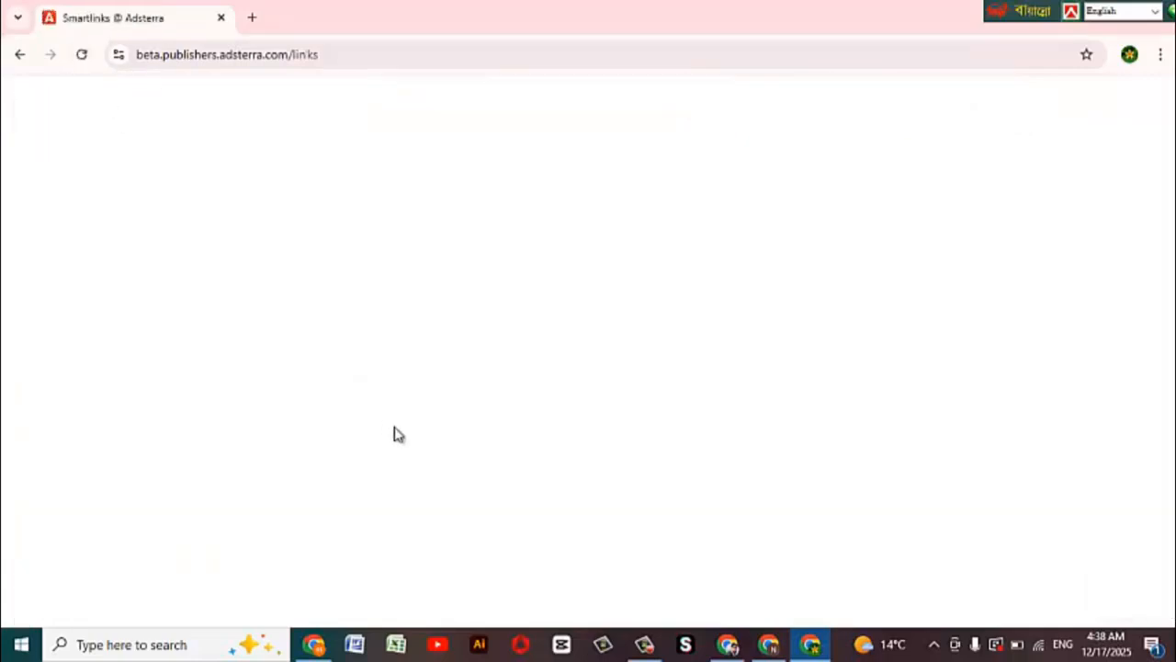
scroll(447, 473, down, 4)
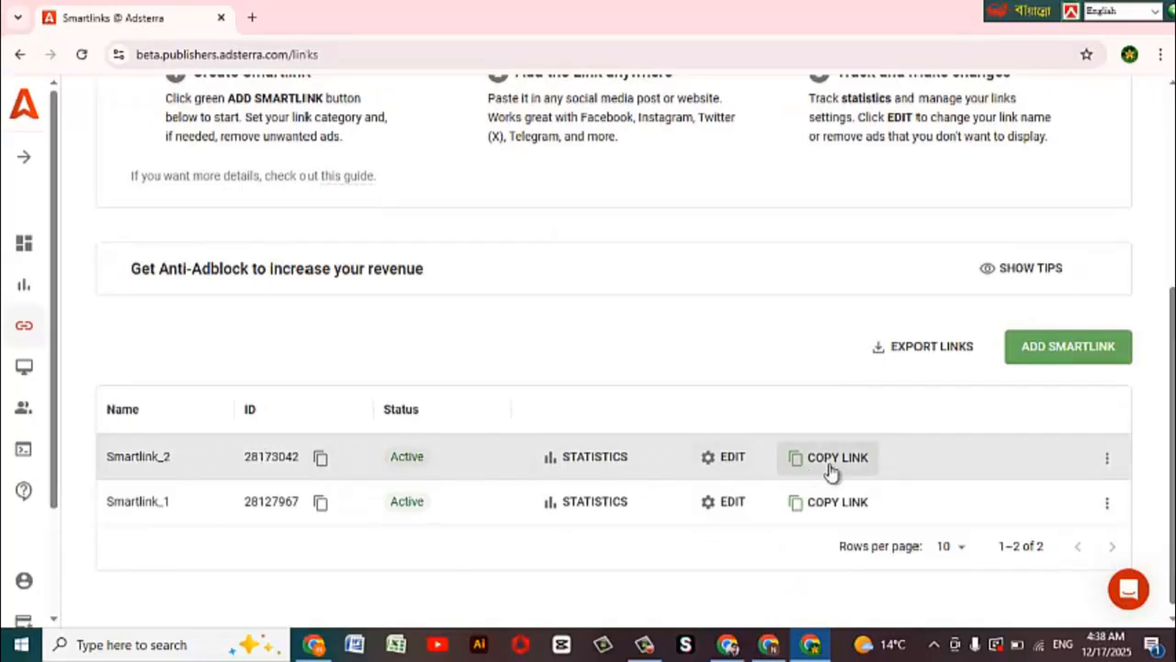
click(798, 461)
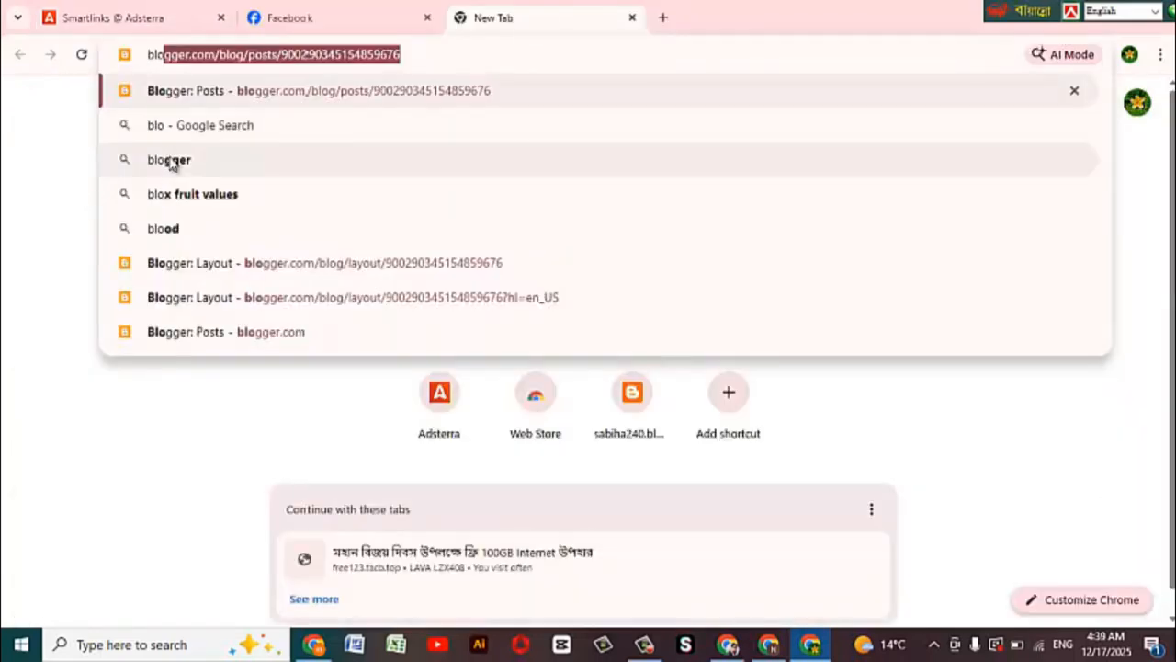
- Search Google for blogger, go to Blogger.com and start a new page on the blog
click(171, 158)
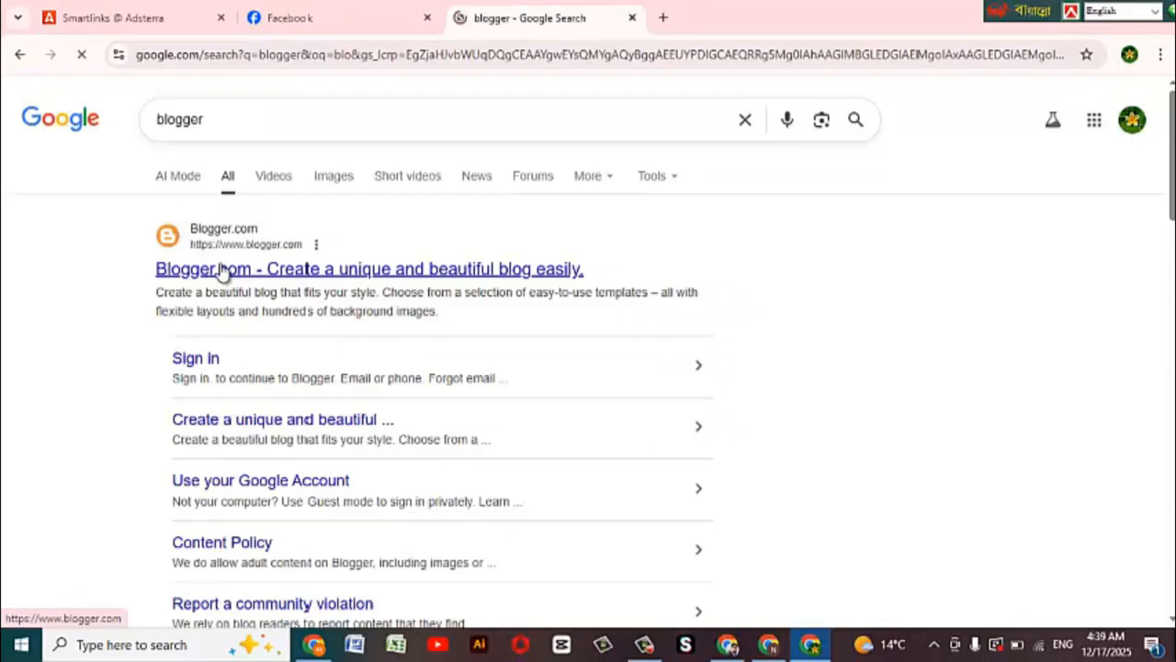
click(401, 271)
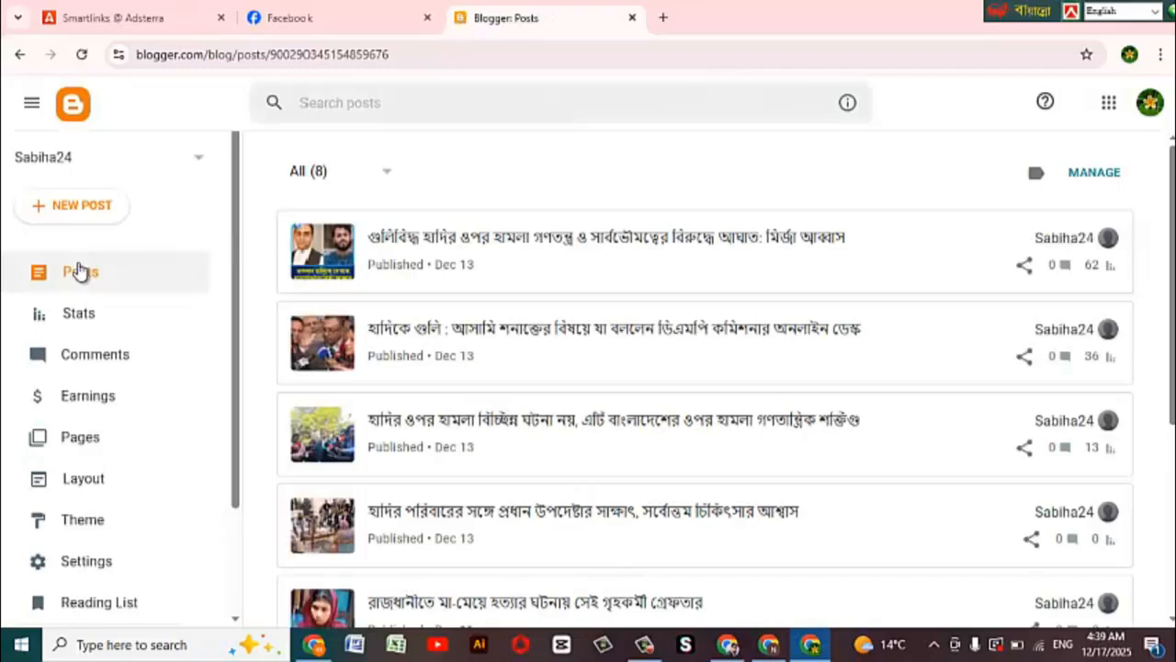
click(78, 438)
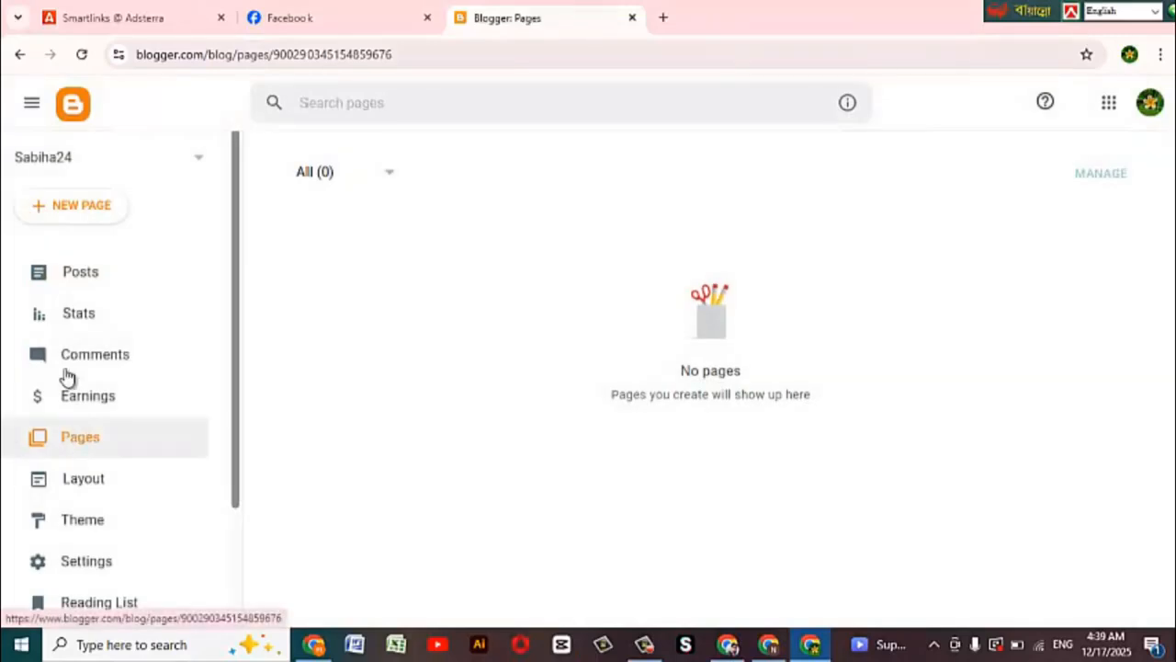
click(77, 209)
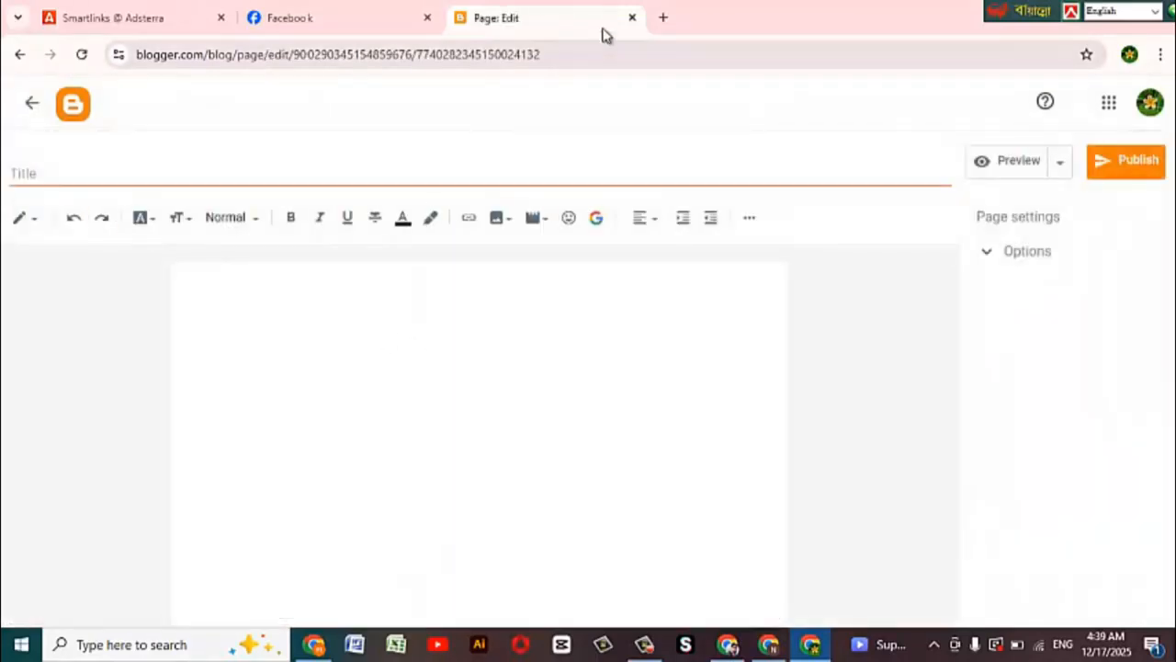
- Search Google for "new movies" in a new browser tab
double_click(663, 18)
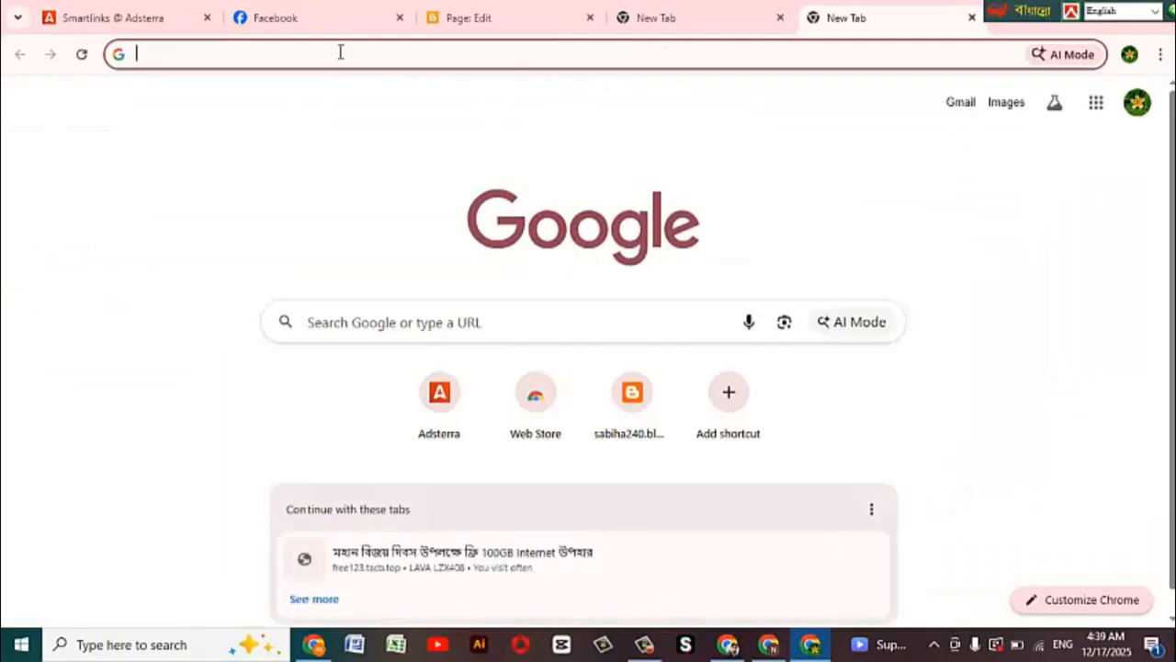
text(m)
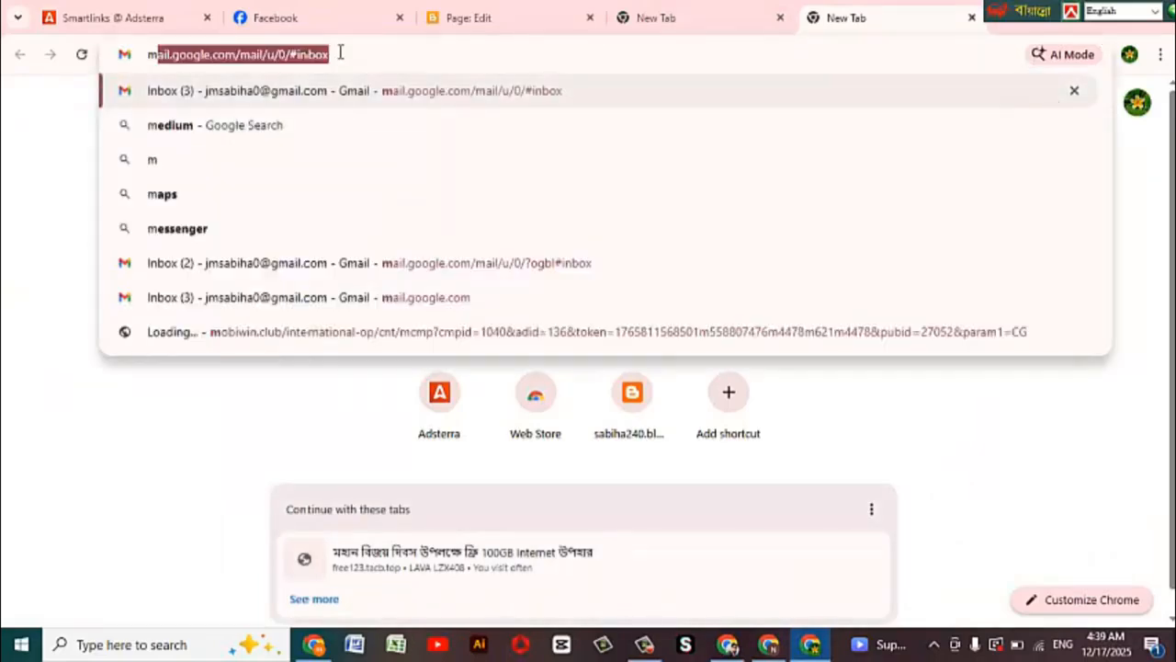
key(BackSpace)
key(BackSpace)
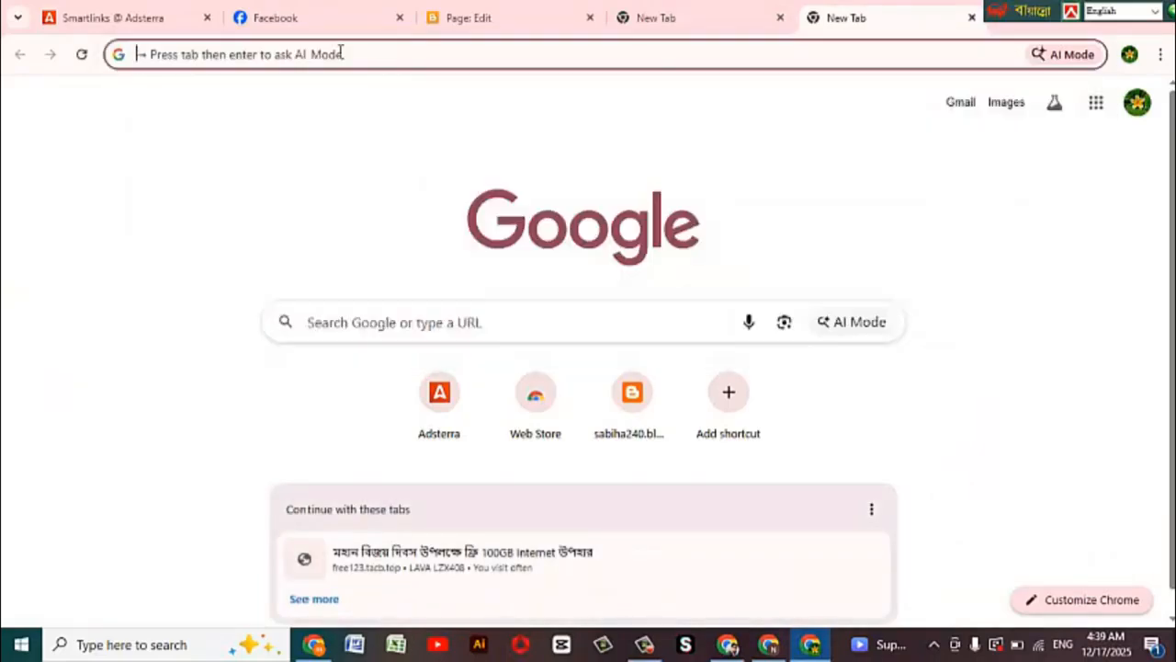
text(new)
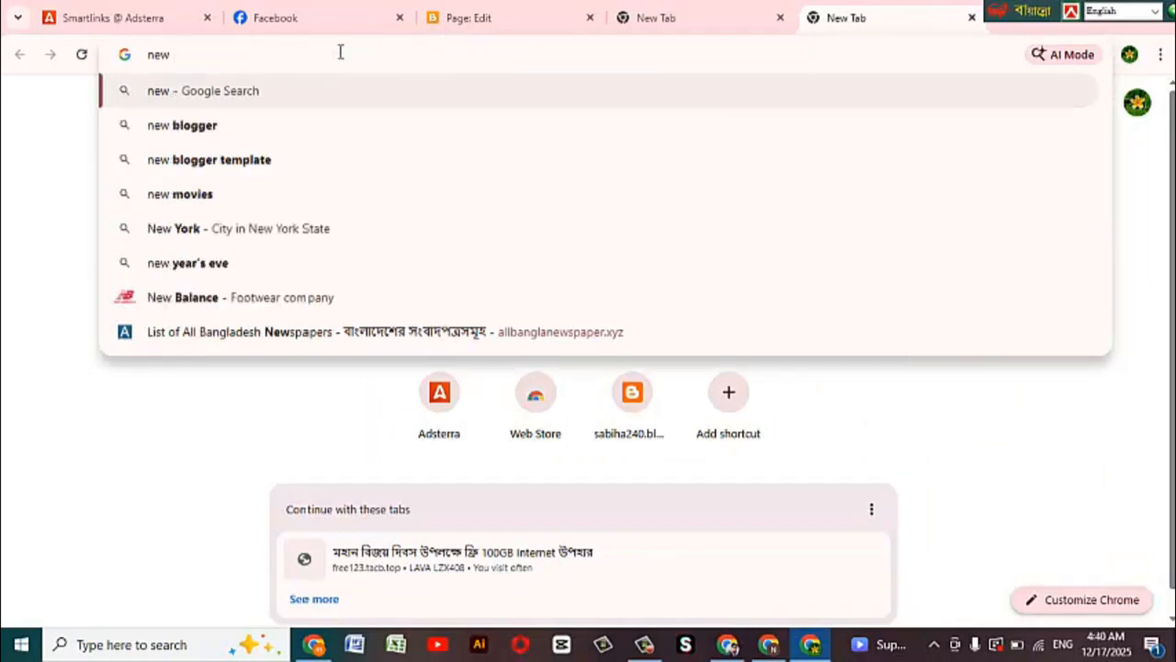
text( movie)
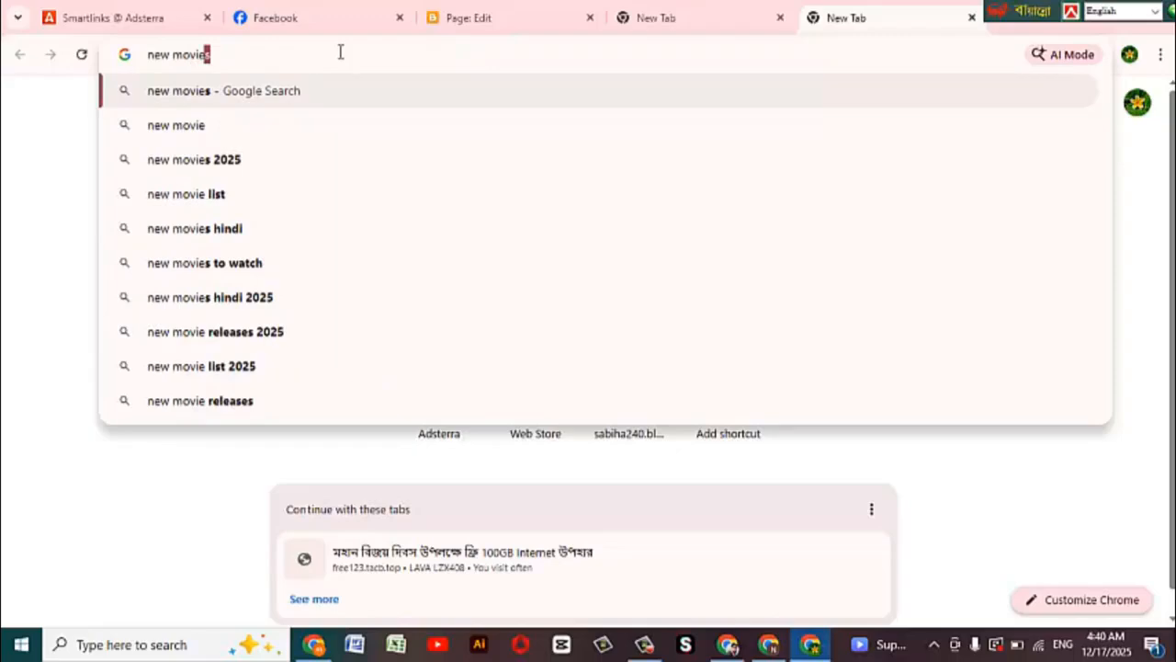
key(Return)
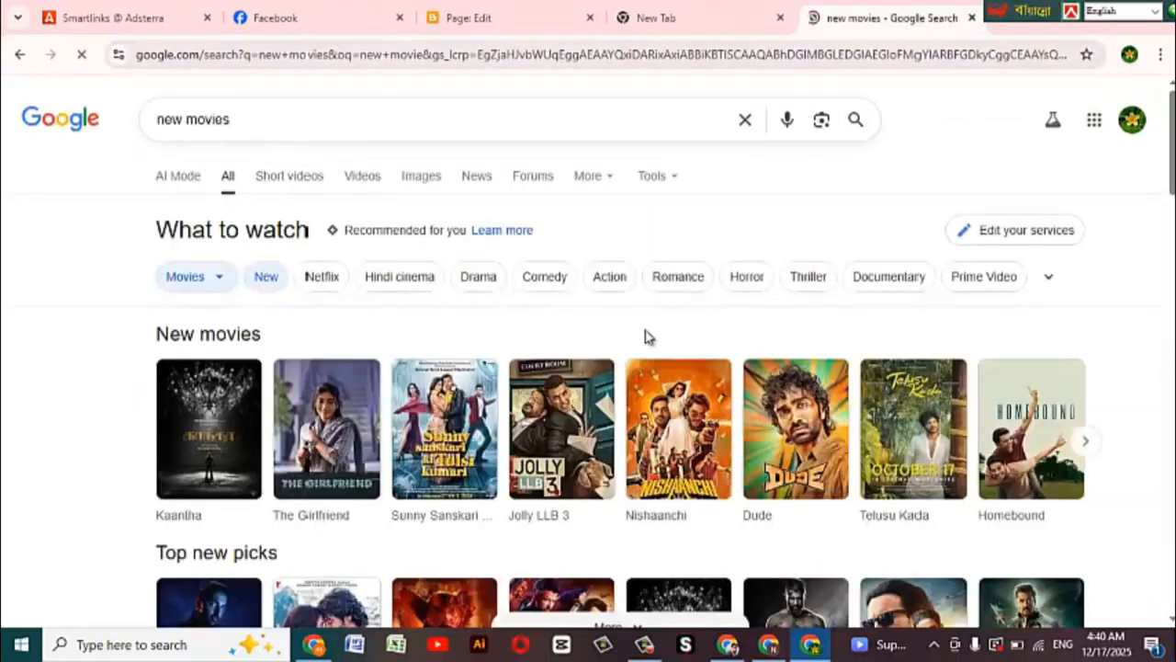
- Switch the "new movies" search to image results and copy the Romeo S3 full movie thumbnail
scroll(782, 344, down, 2)
mouse_move(782, 343)
scroll(782, 344, up, 1)
scroll(499, 340, down, 4)
scroll(499, 350, up, 4)
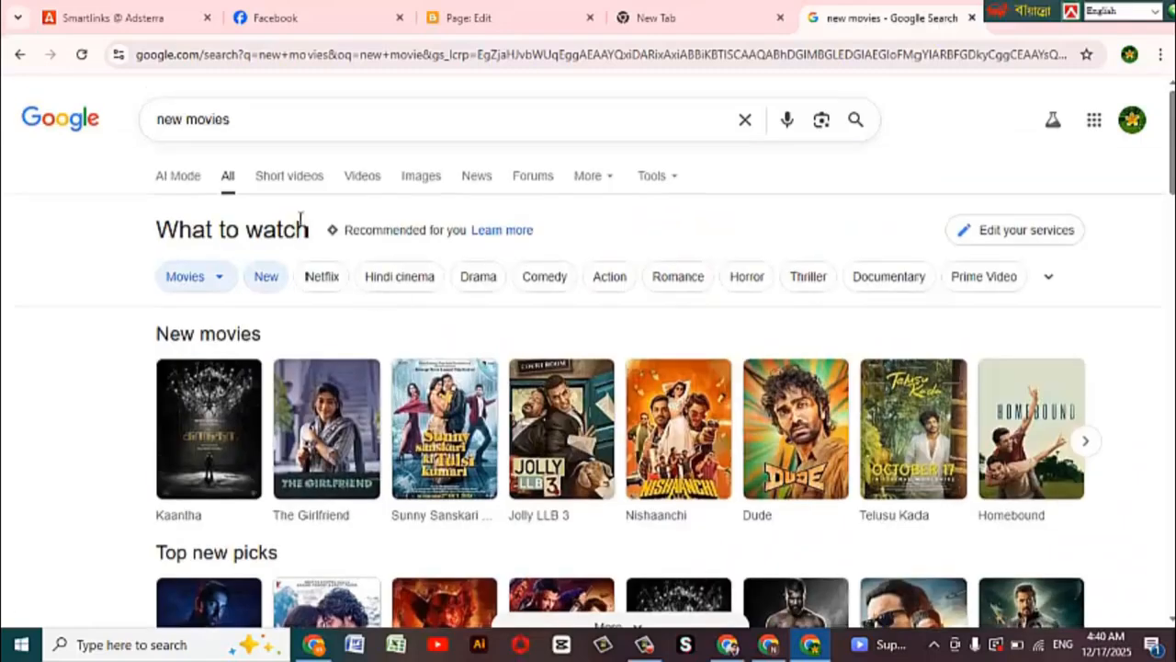
click(432, 184)
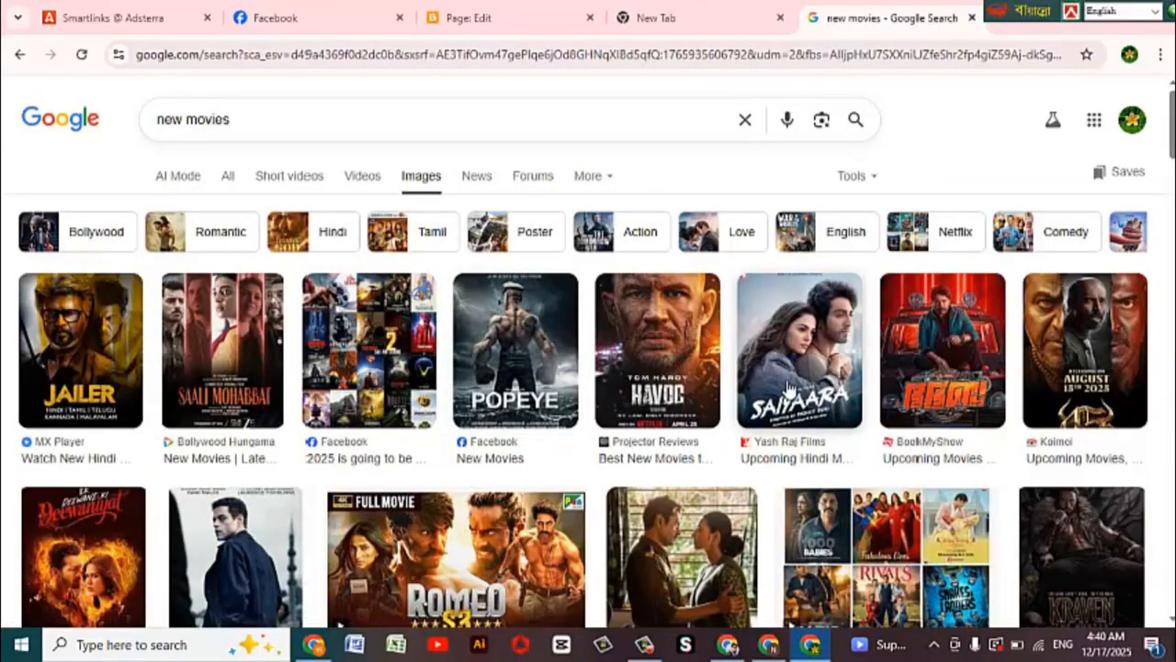
scroll(788, 391, down, 2)
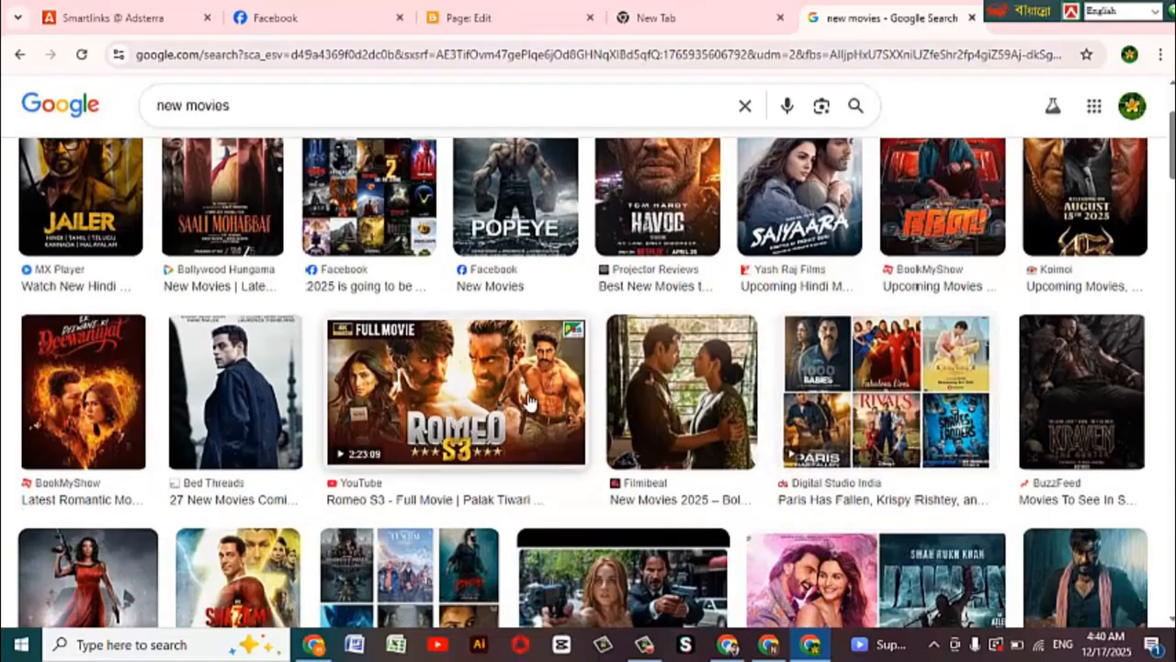
right_click(489, 375)
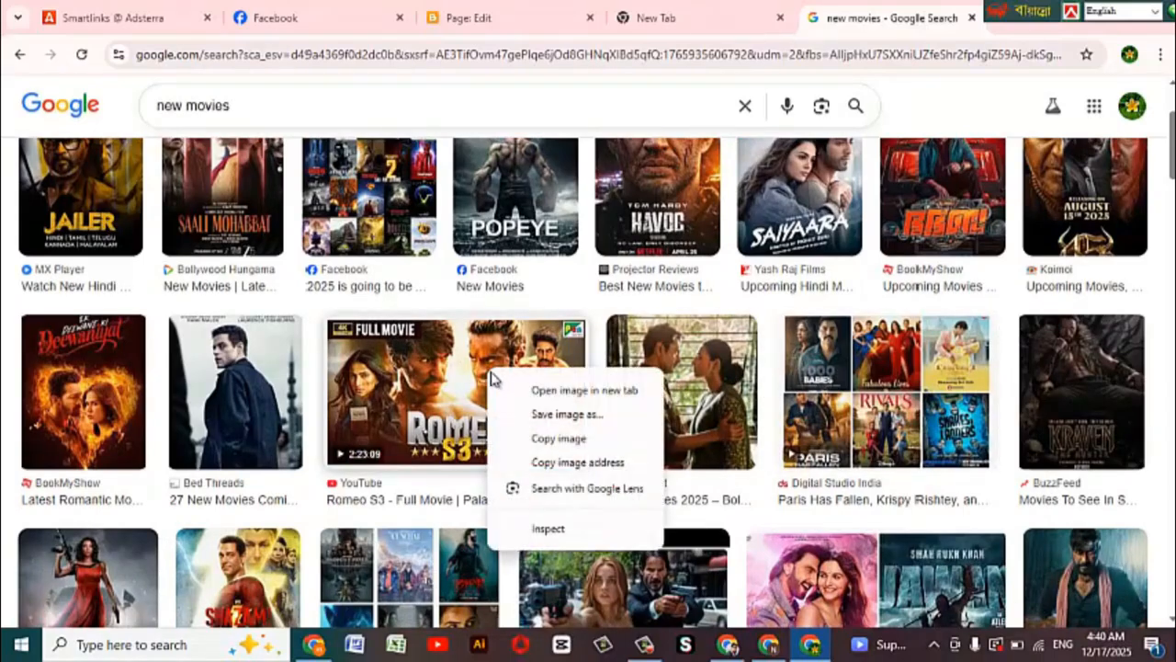
click(564, 438)
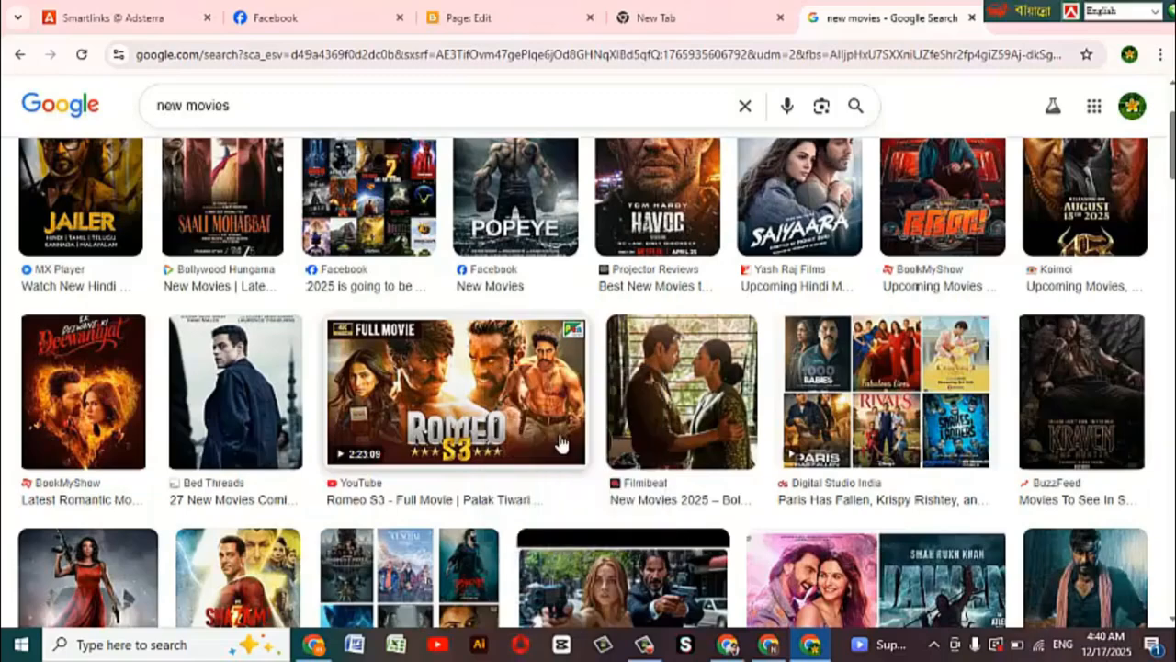
click(552, 404)
- Paste the Romeo S3 image into the body of the new Blogger page and enlarge it proportionally
click(503, 17)
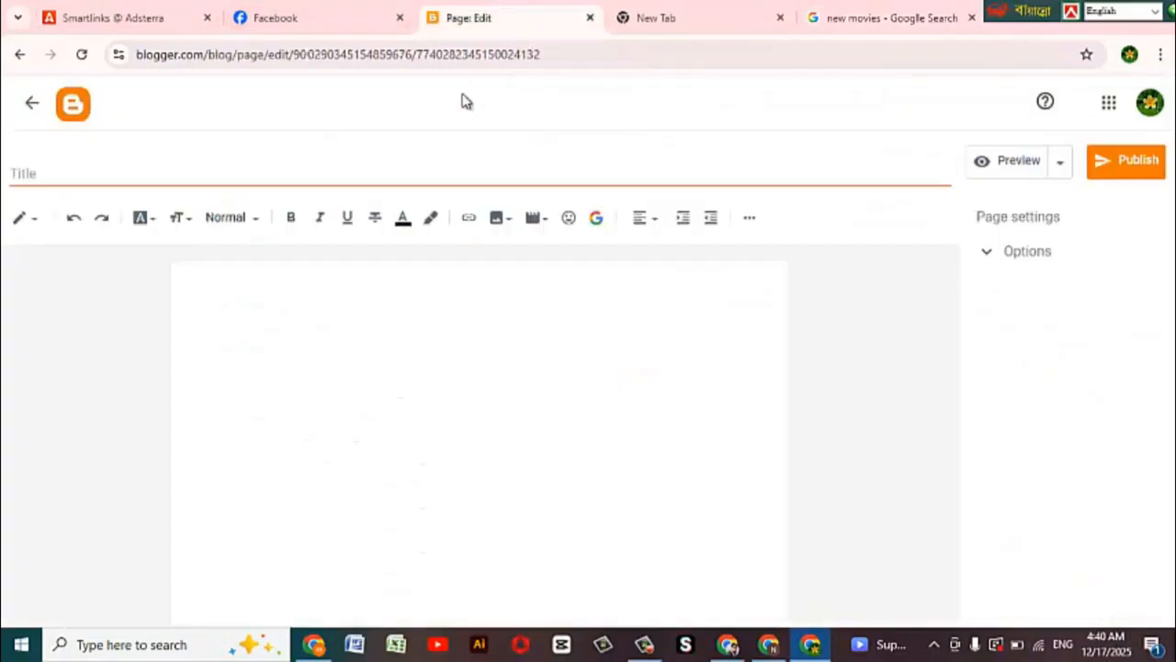
right_click(301, 400)
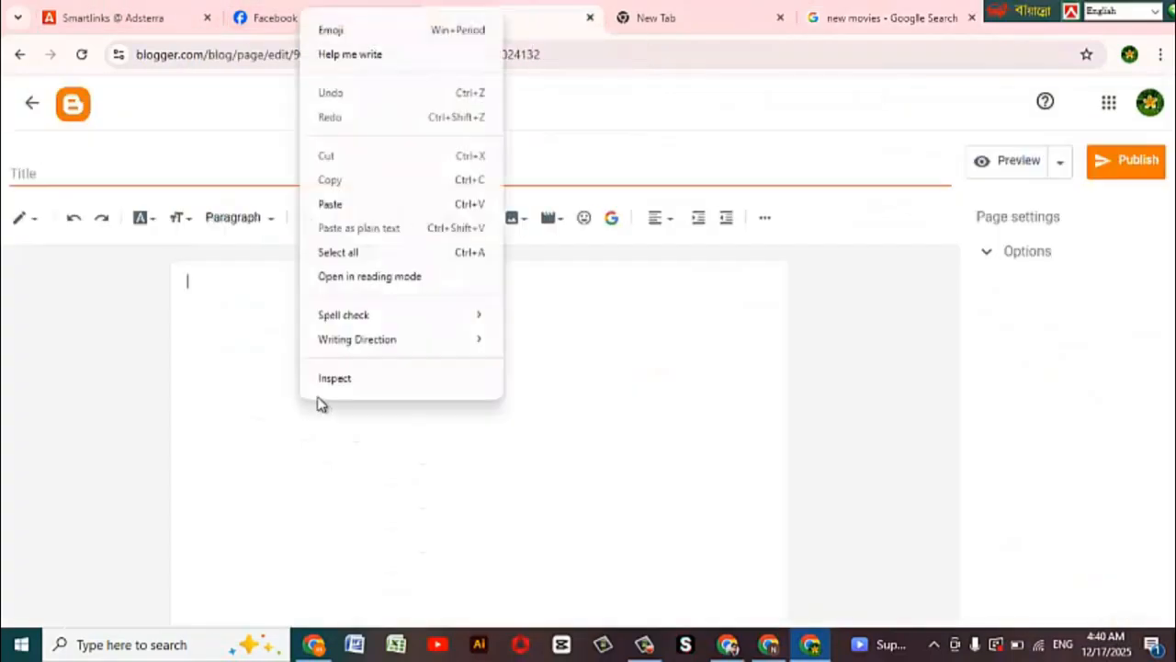
click(330, 203)
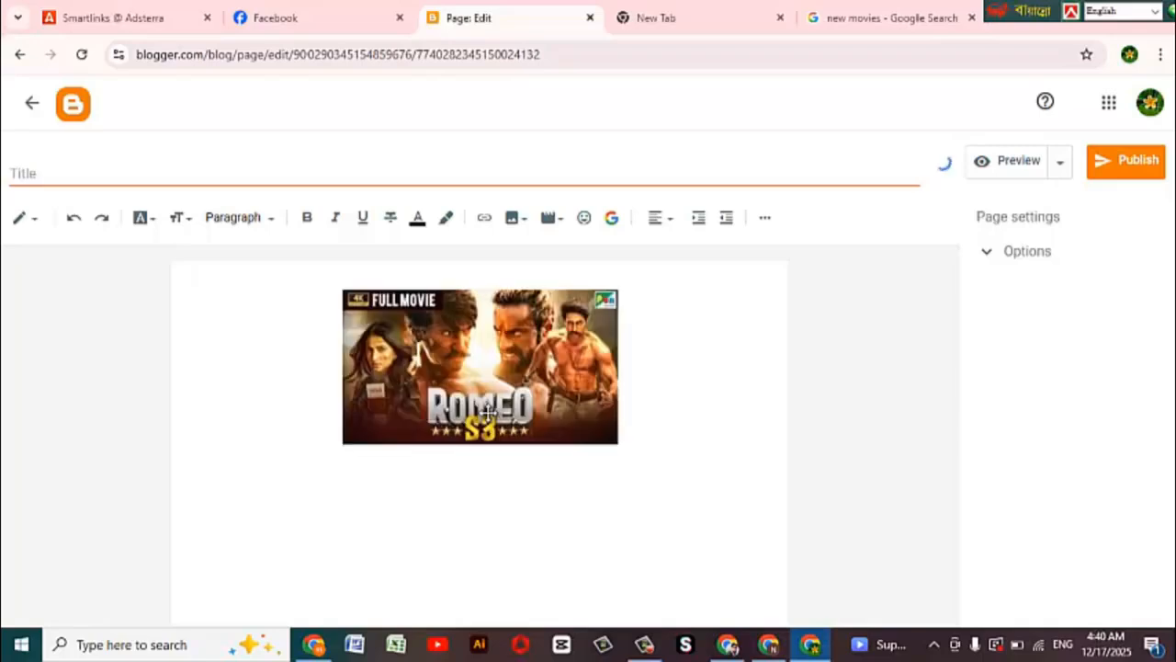
click(390, 419)
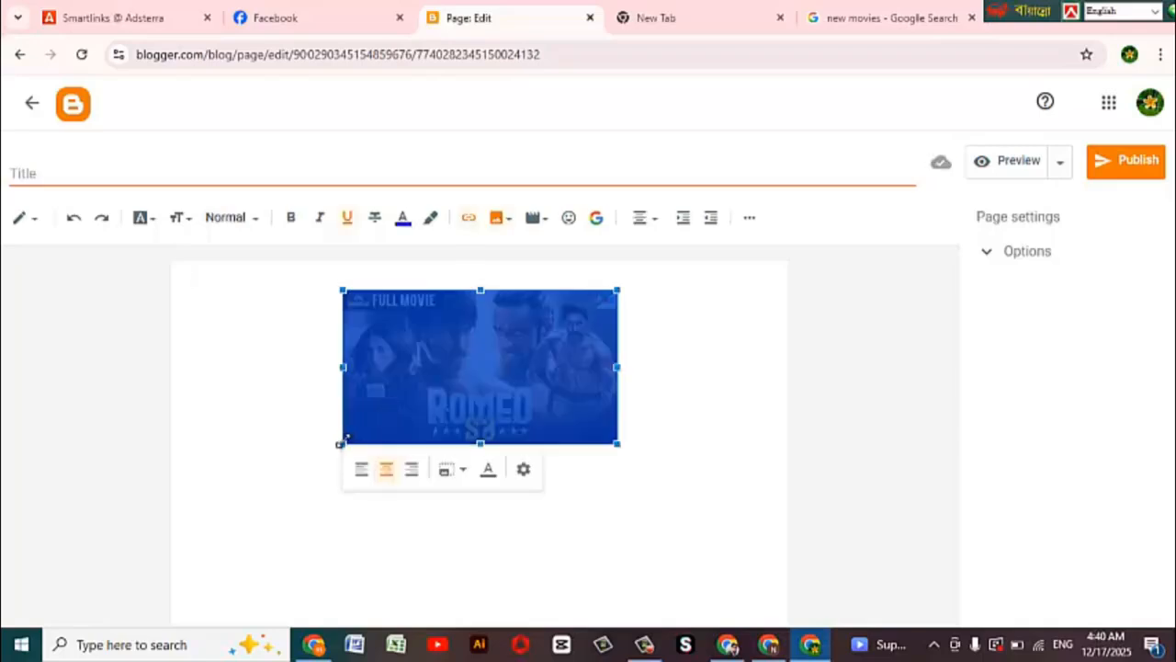
drag(336, 445, 195, 525)
- Copy the Smartlink_2 link again in Adsterra and return to the Blogger page editor
click(204, 15)
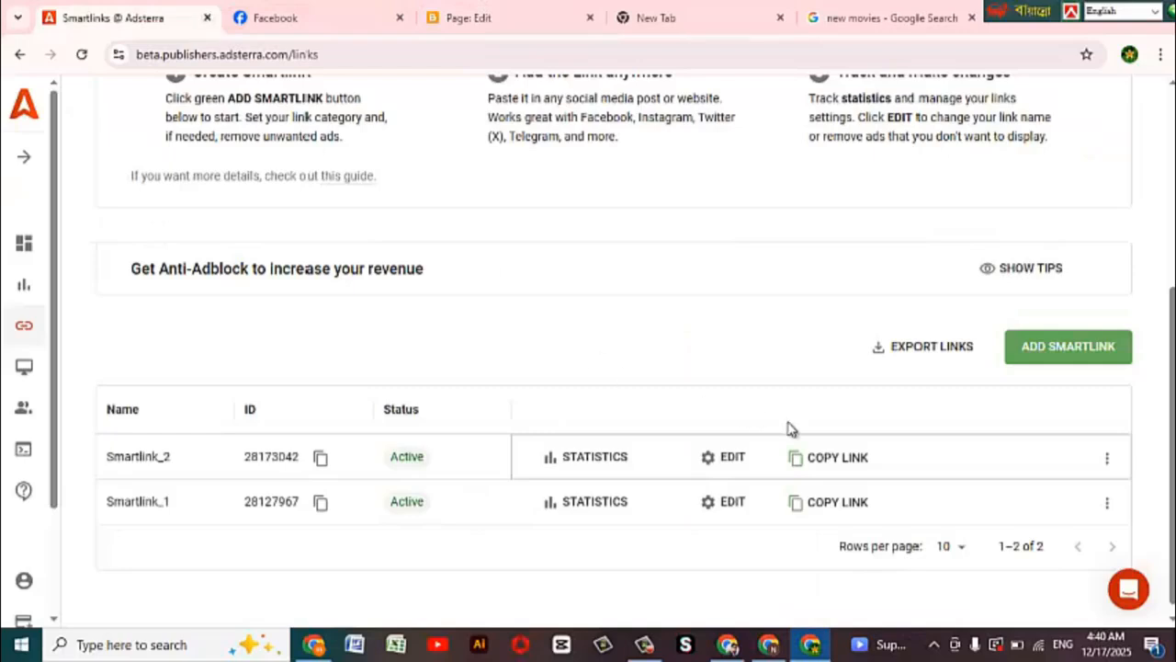
click(833, 462)
click(477, 9)
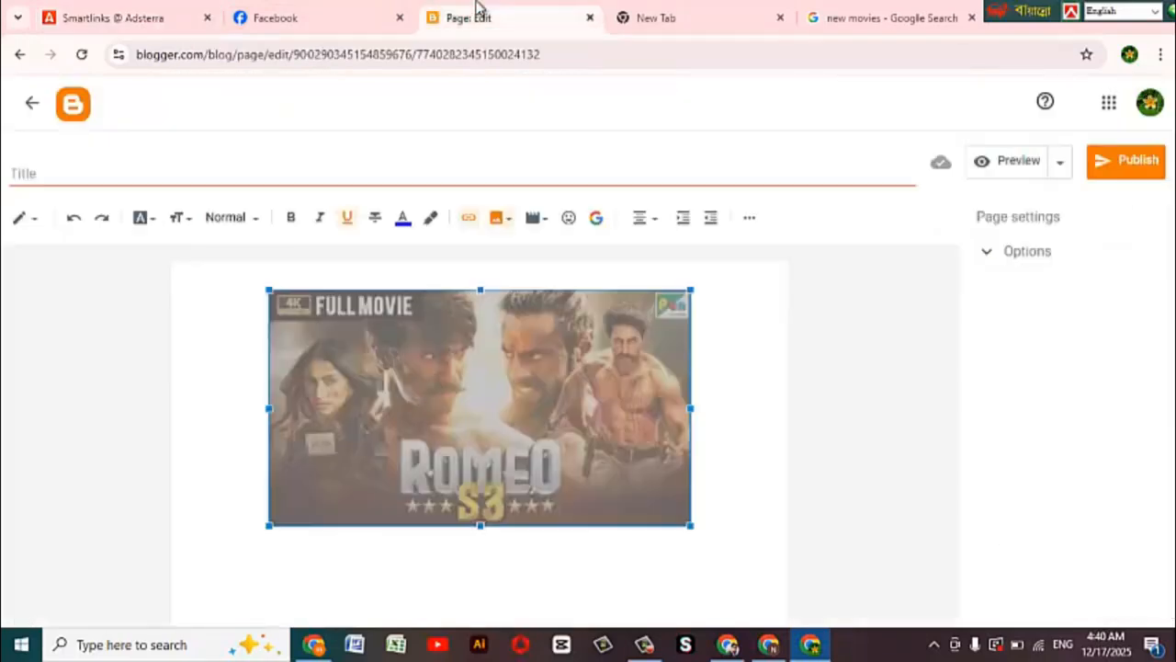
- Replace the Romeo S3 image's link with the copied Smartlink, set to open in a new window with the 'rel=nofollow' attribute
click(469, 219)
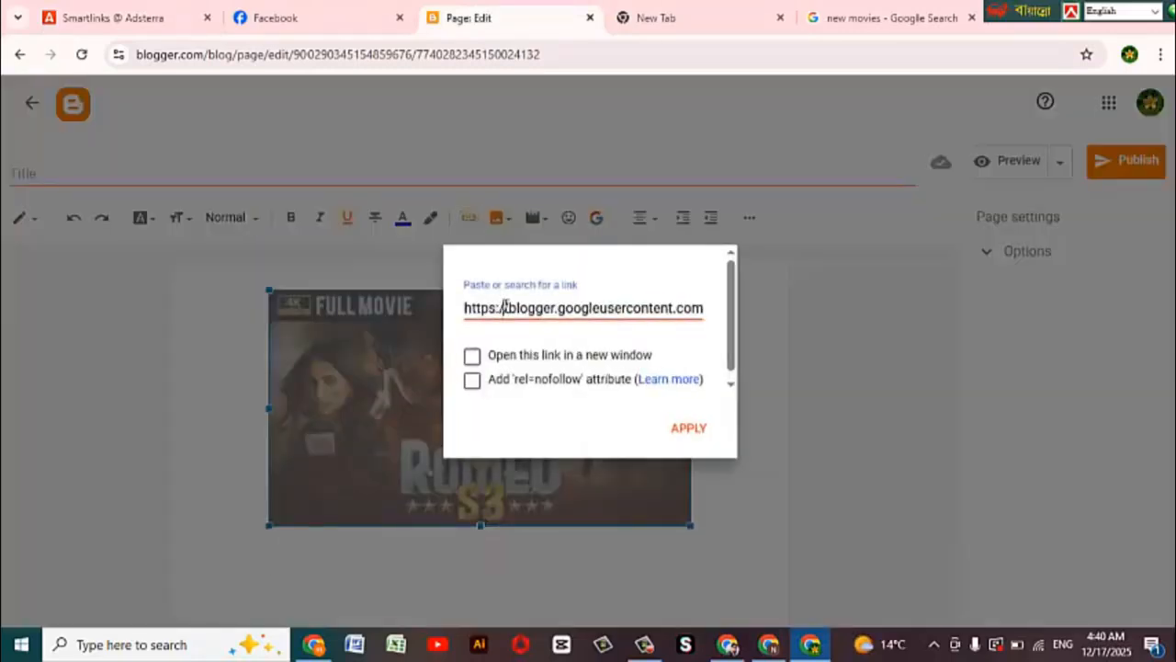
key(ctrl+a)
key(ctrl+v)
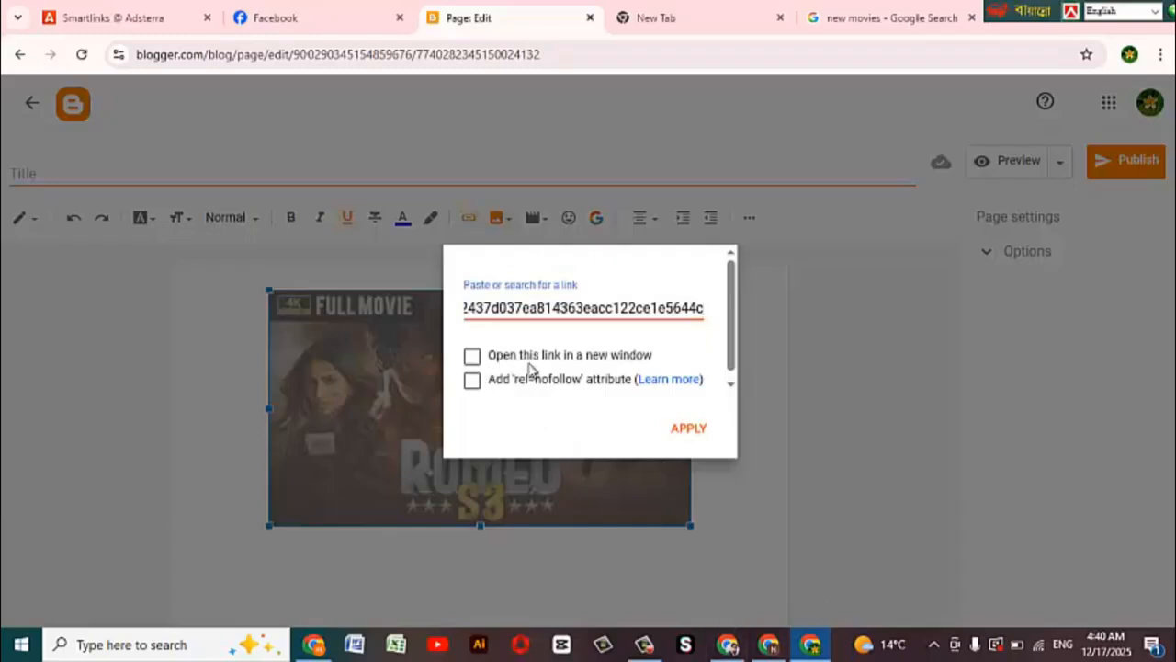
key(ctrl+a)
key(BackSpace)
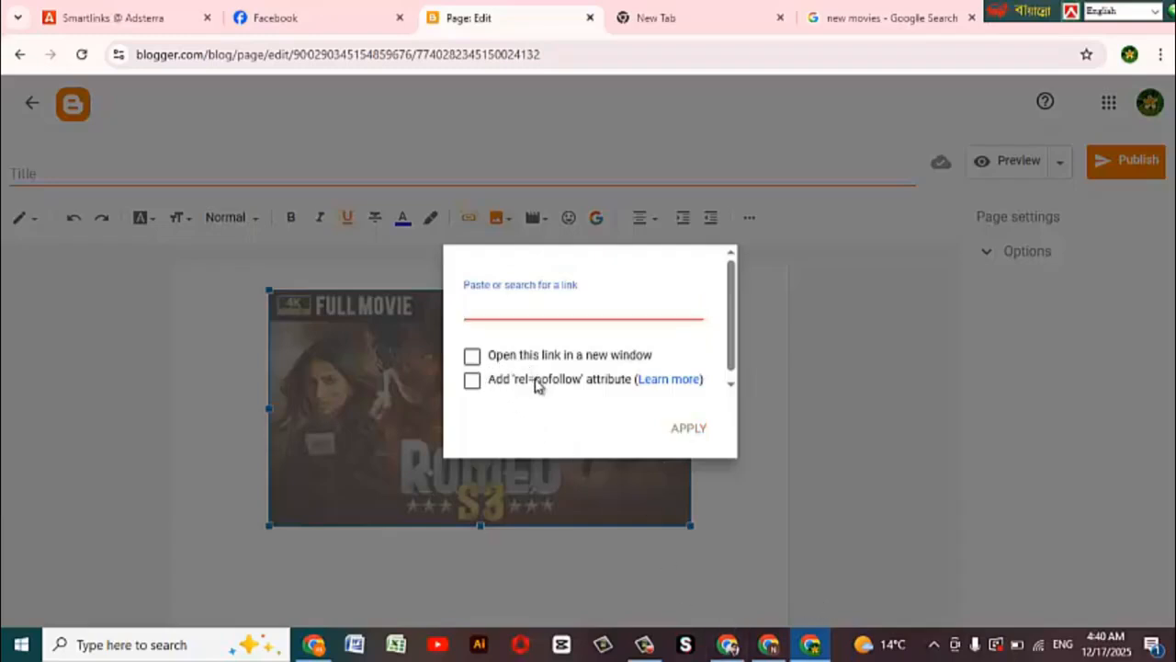
key(ctrl+v)
click(472, 356)
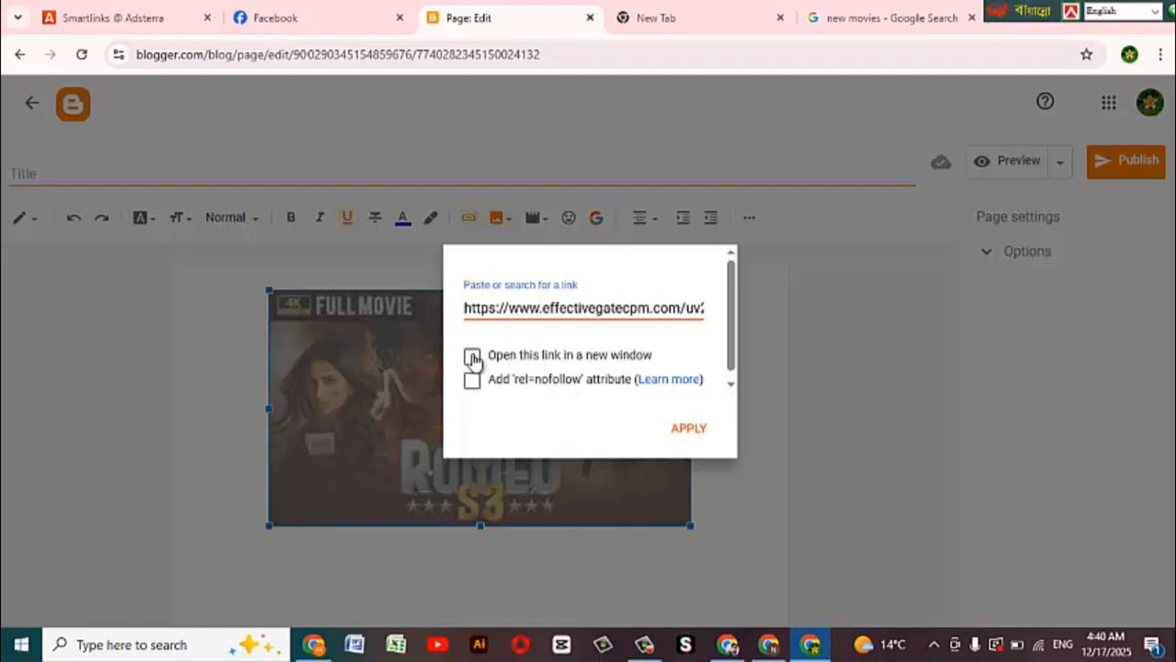
click(472, 381)
click(688, 430)
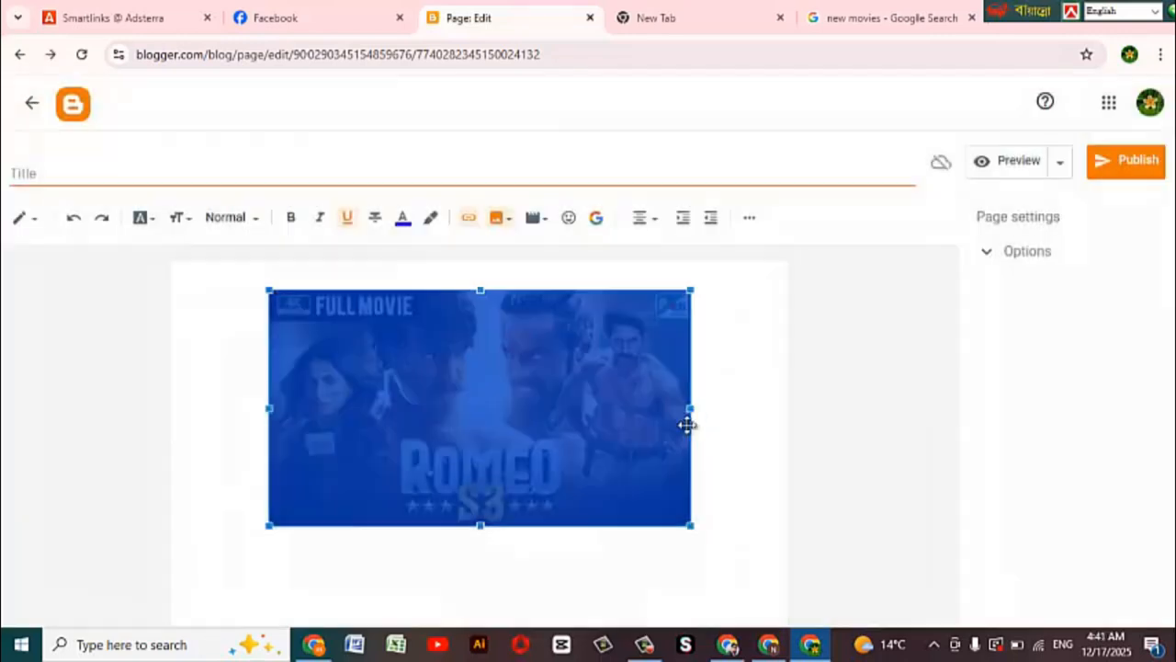
- Title the page "New movie download"
click(172, 176)
text(New movie)
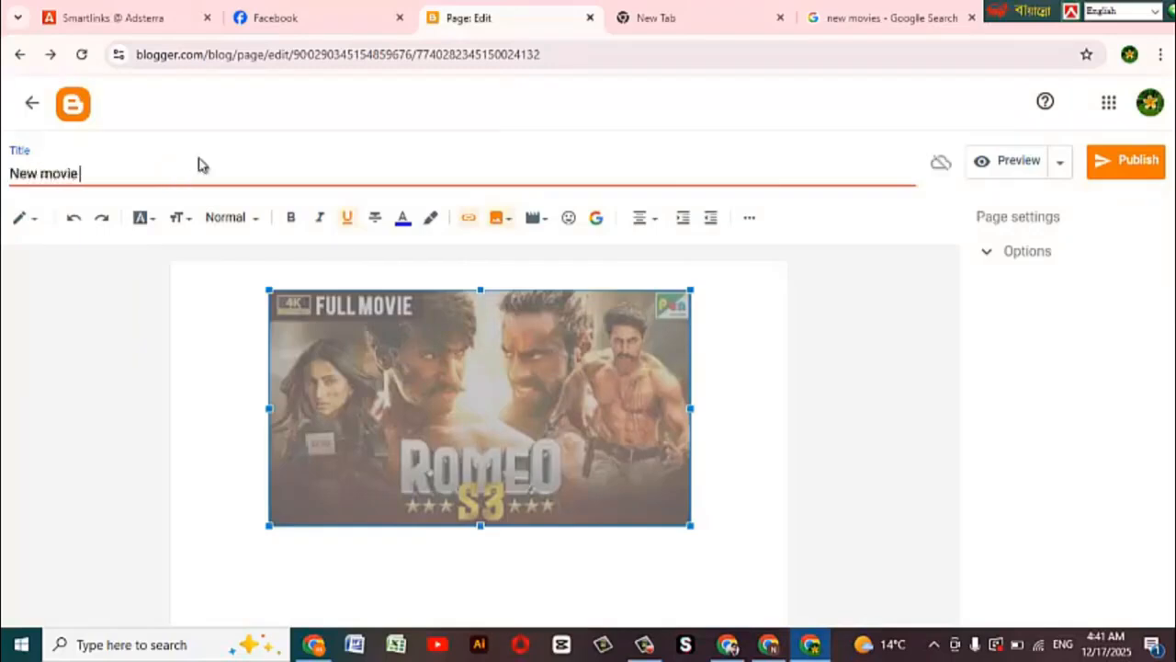
text(download)
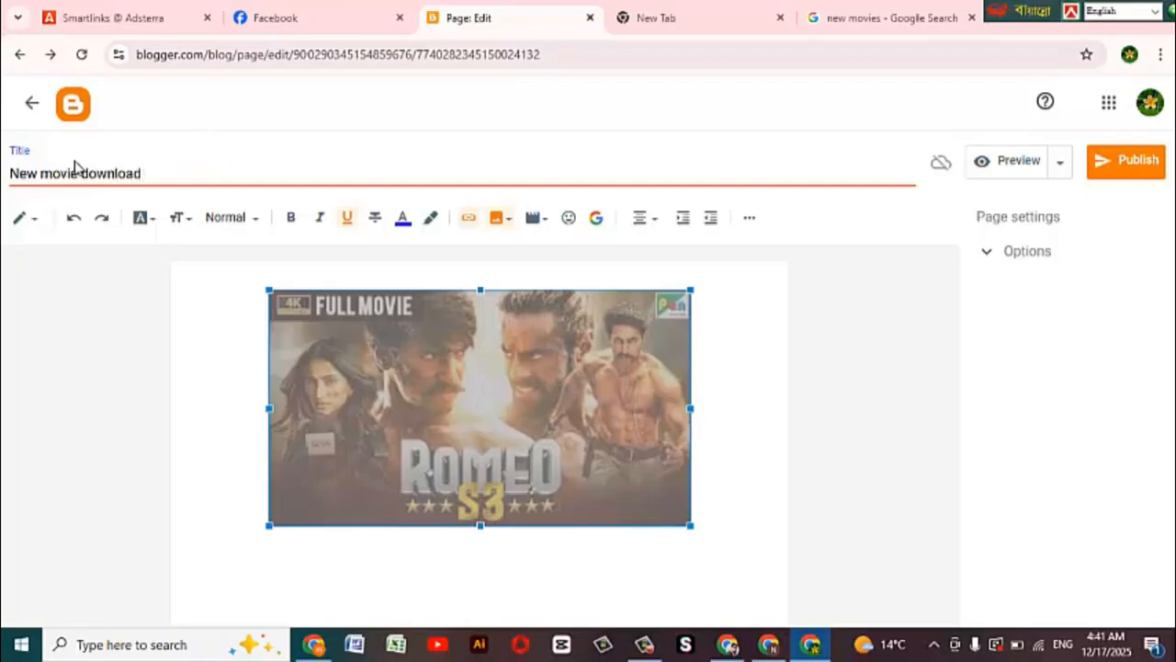
- Copy the page title into the body below the movie image and format it as Minor Heading
drag(142, 173, 4, 173)
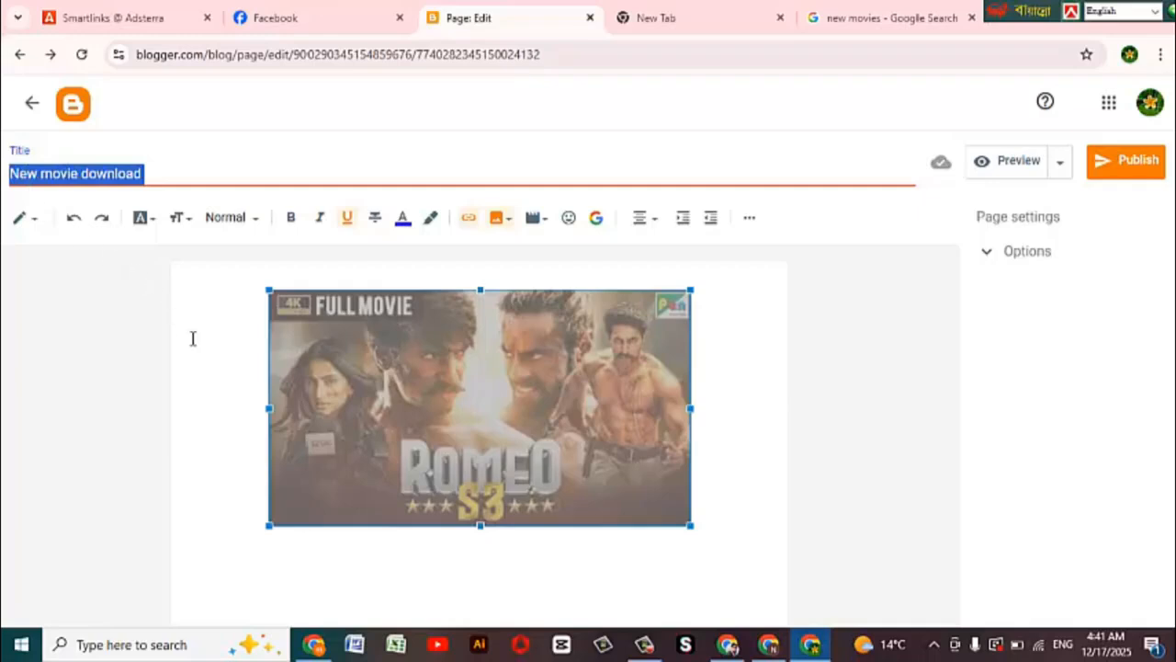
click(402, 563)
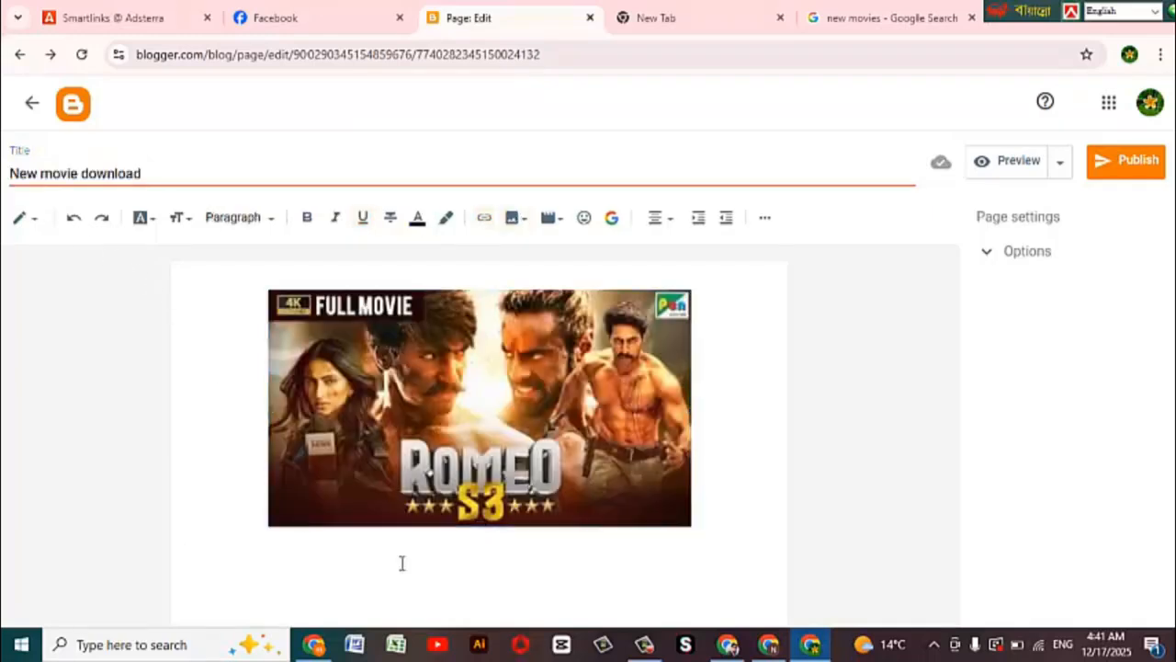
key(ctrl+v)
drag(311, 533, 198, 531)
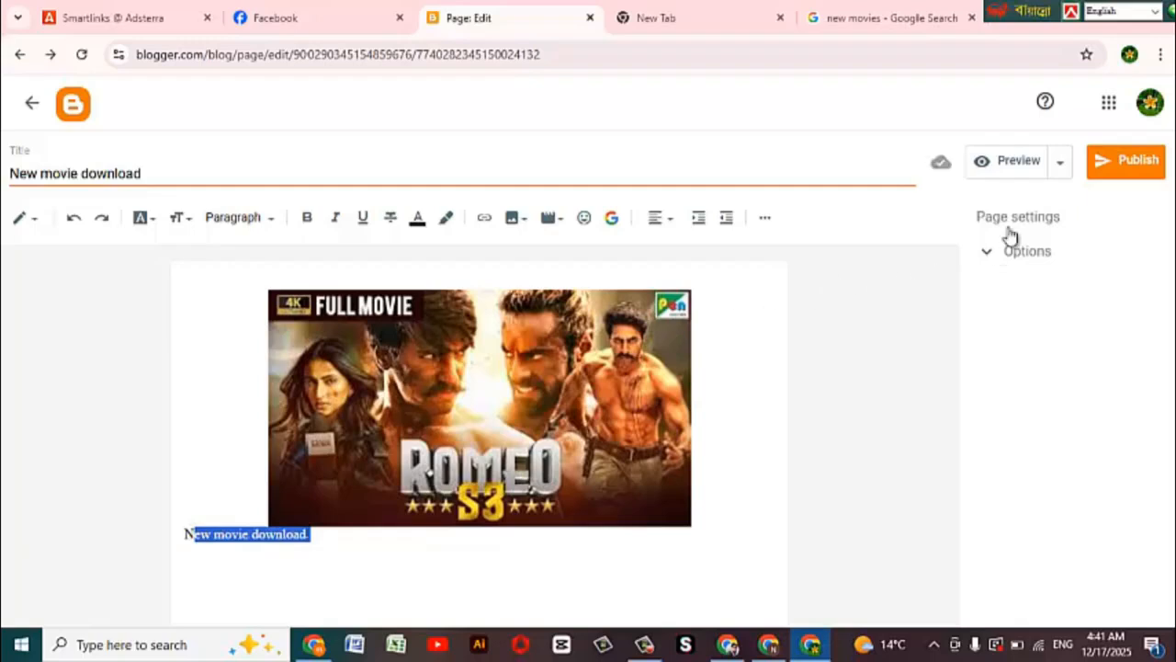
click(156, 224)
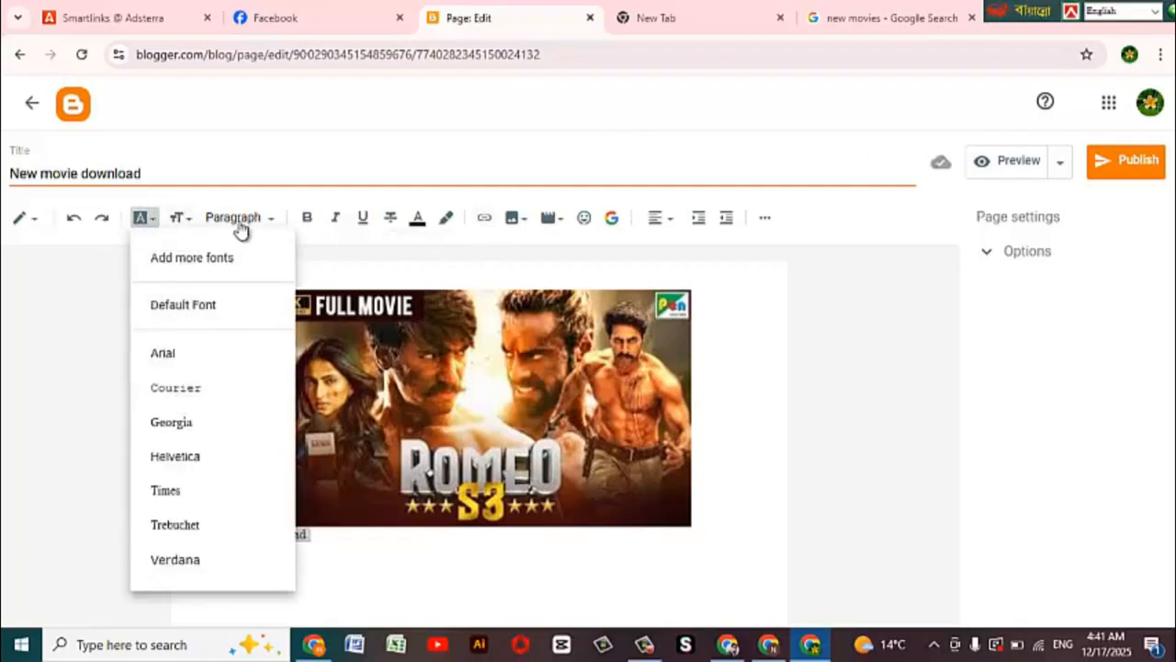
click(269, 223)
click(269, 224)
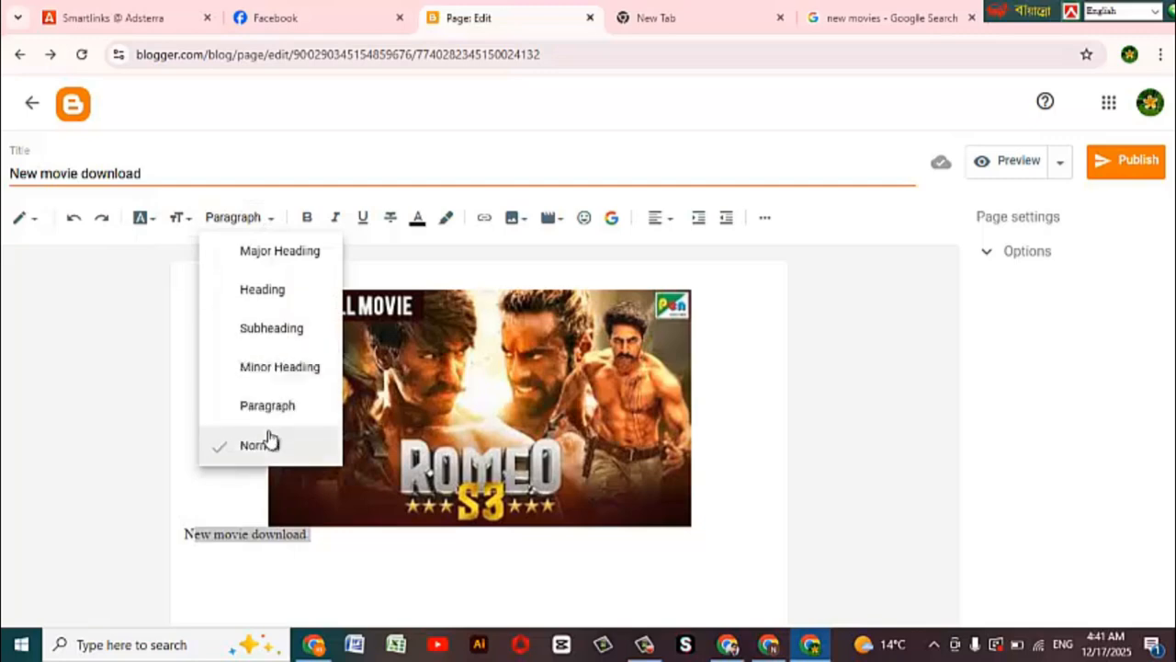
click(279, 371)
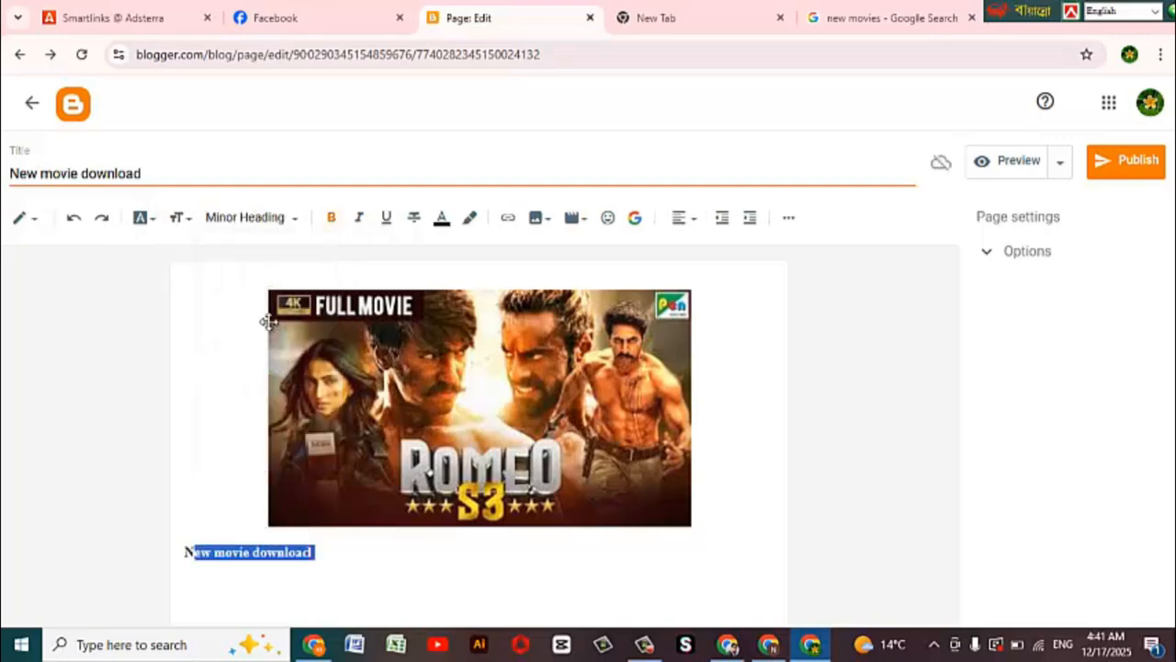
- Extend the caption below the image to read "New movie download here"
click(257, 538)
drag(251, 551, 325, 554)
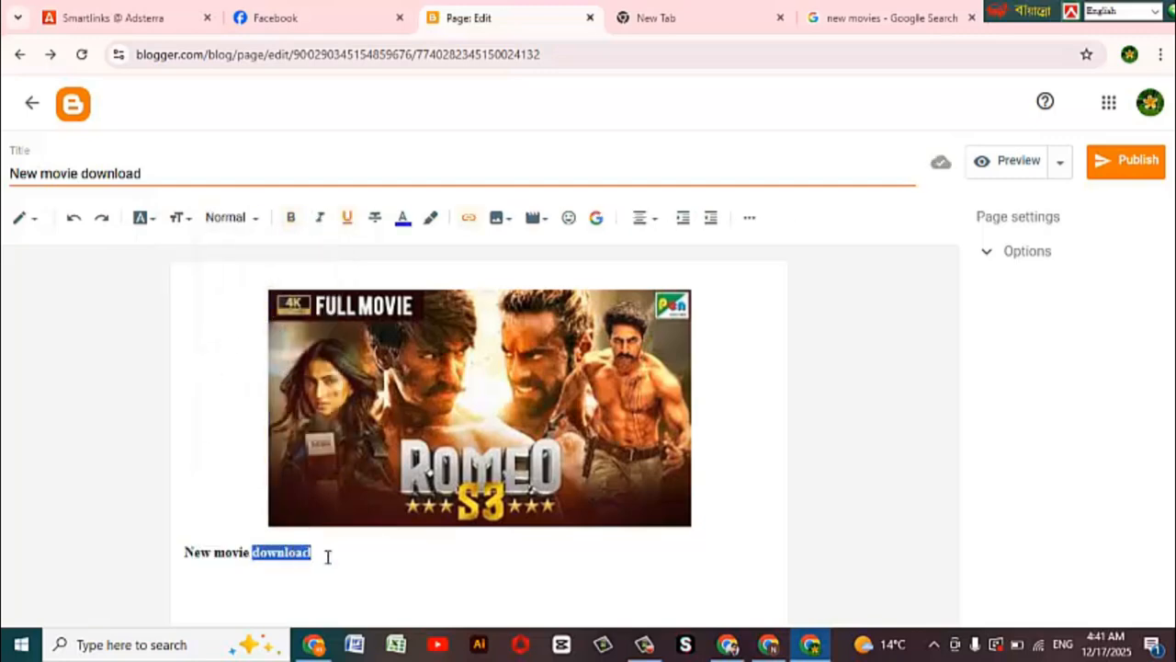
click(250, 549)
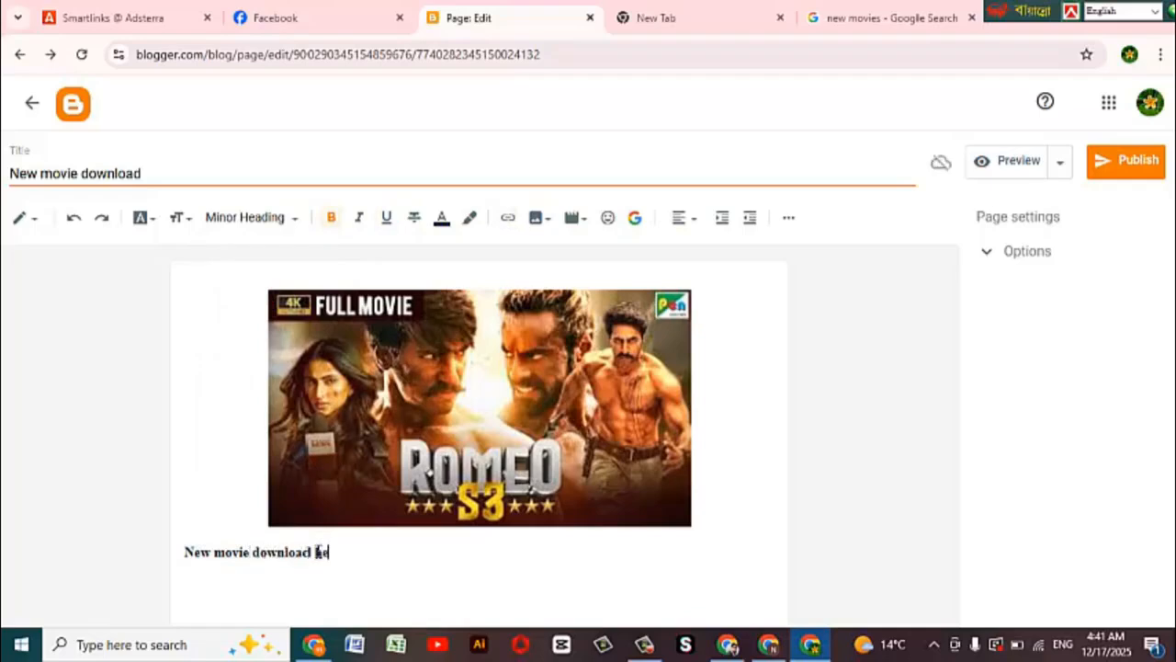
text(re)
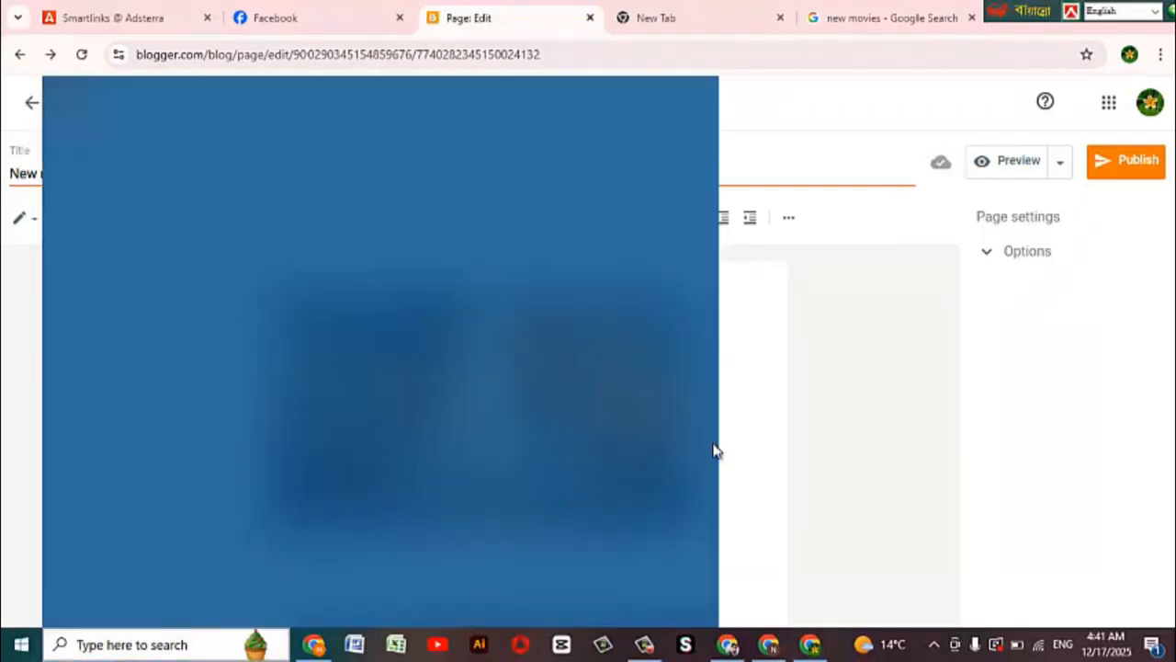
click(781, 422)
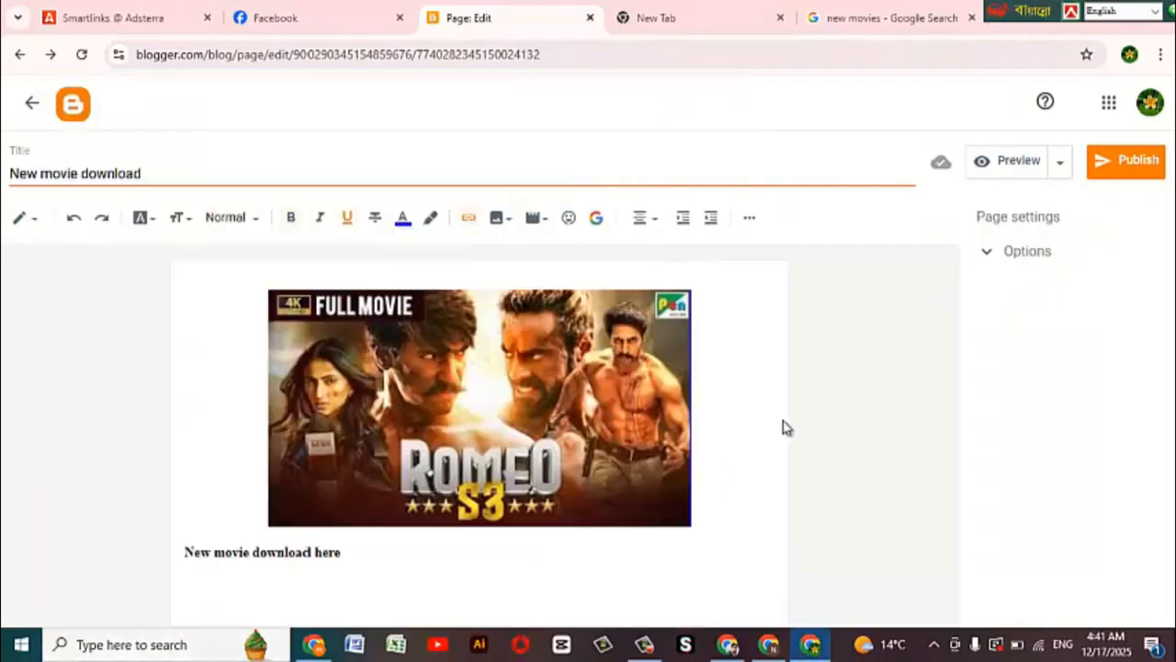
- Paste a copy of the caption's "downloa" text after "here" and colour it red
drag(304, 553, 254, 551)
key(ctrl+c)
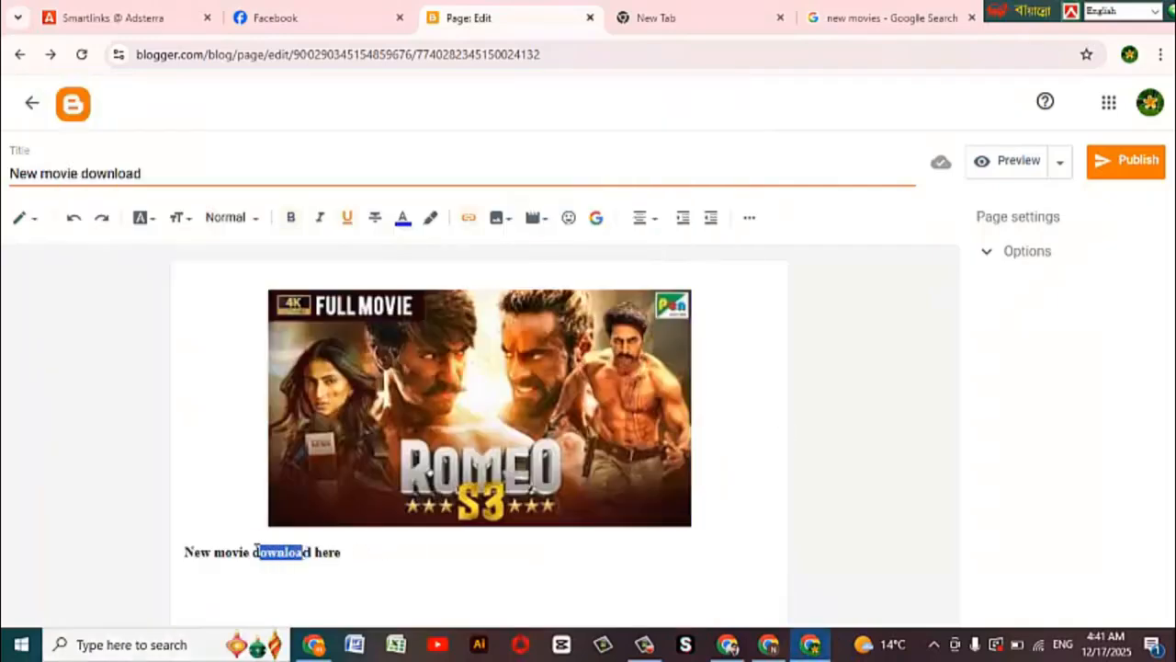
click(373, 554)
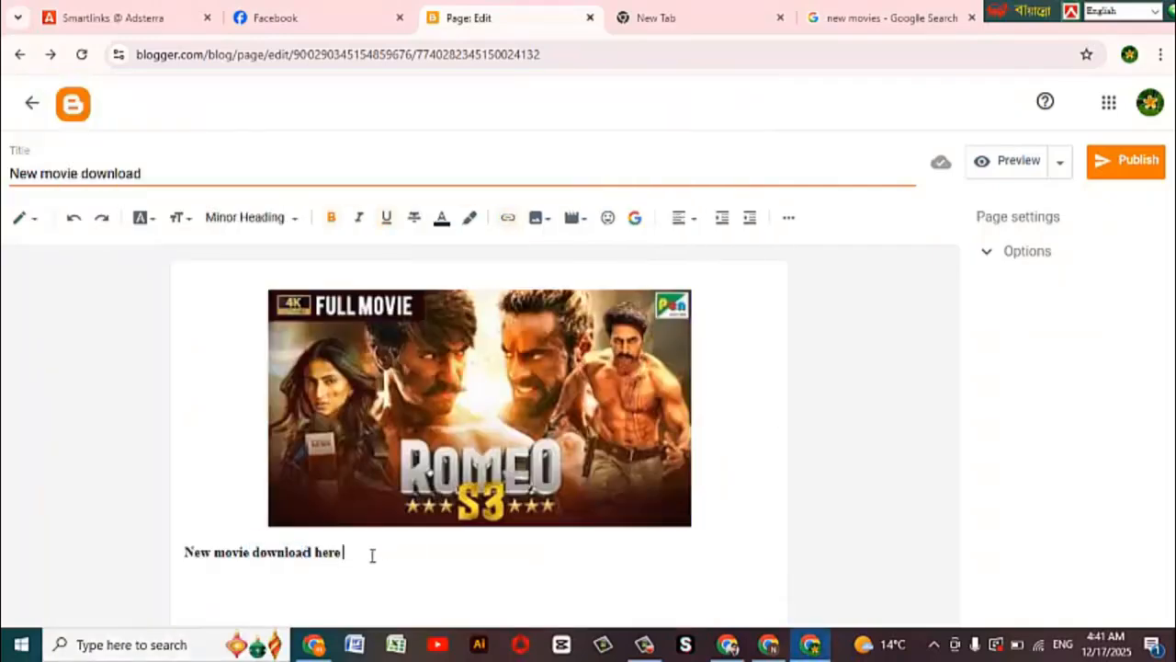
key(ctrl+v)
click(442, 220)
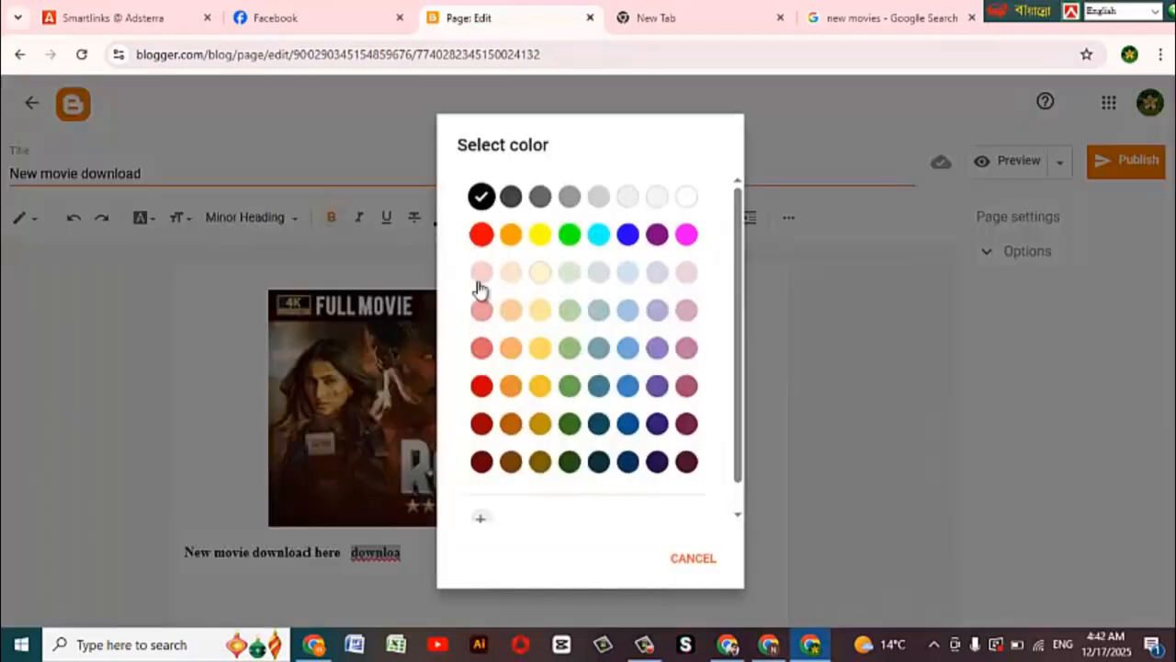
click(482, 236)
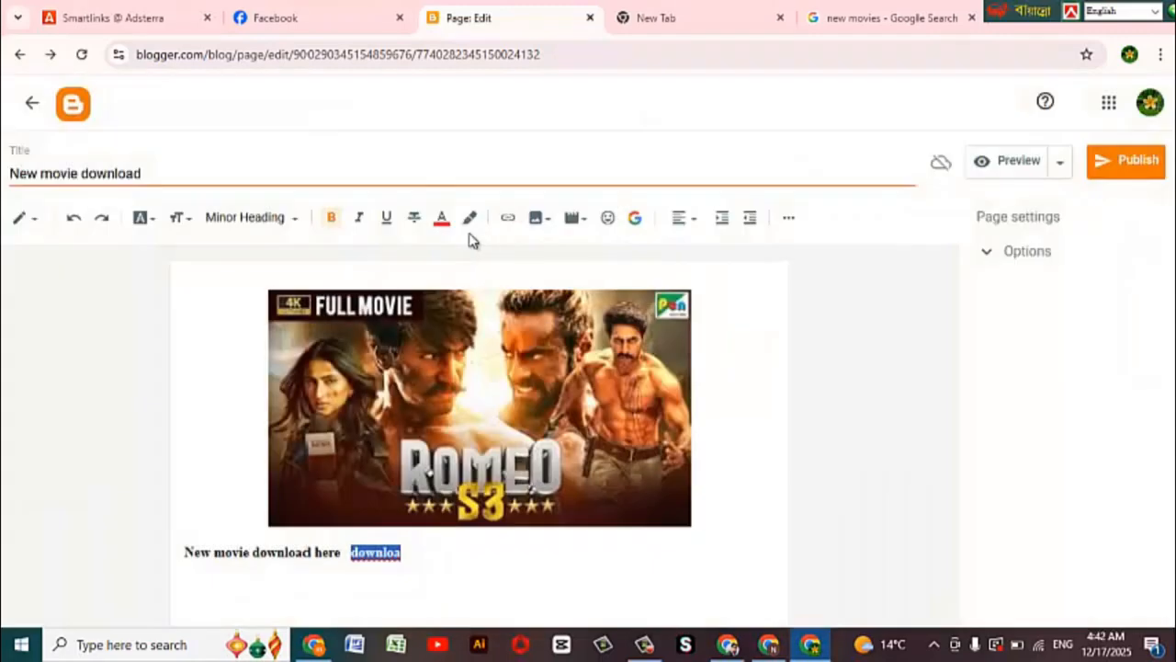
- Remove bold from the red word and apply the Heading style to the caption line
click(332, 219)
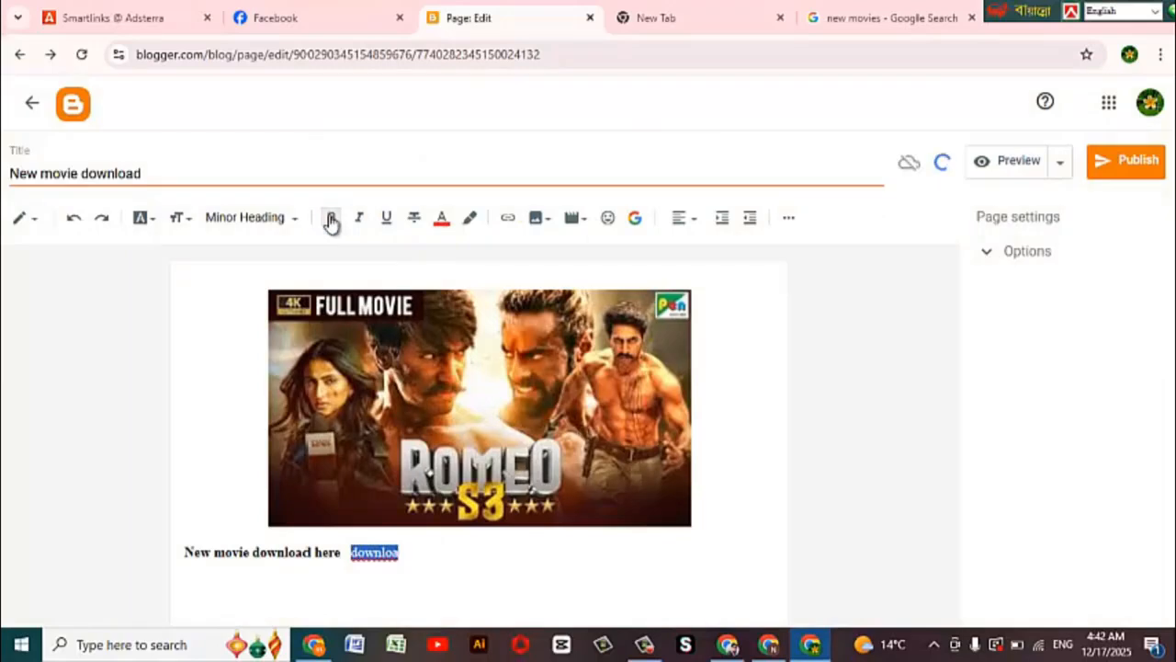
click(300, 221)
click(272, 288)
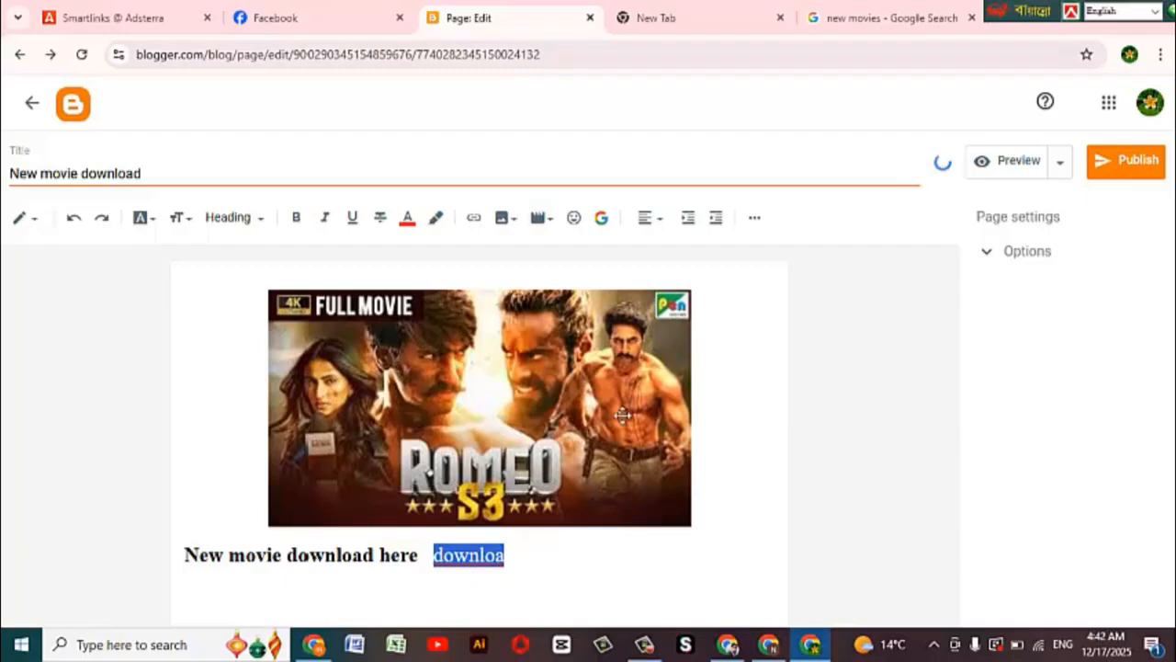
click(517, 576)
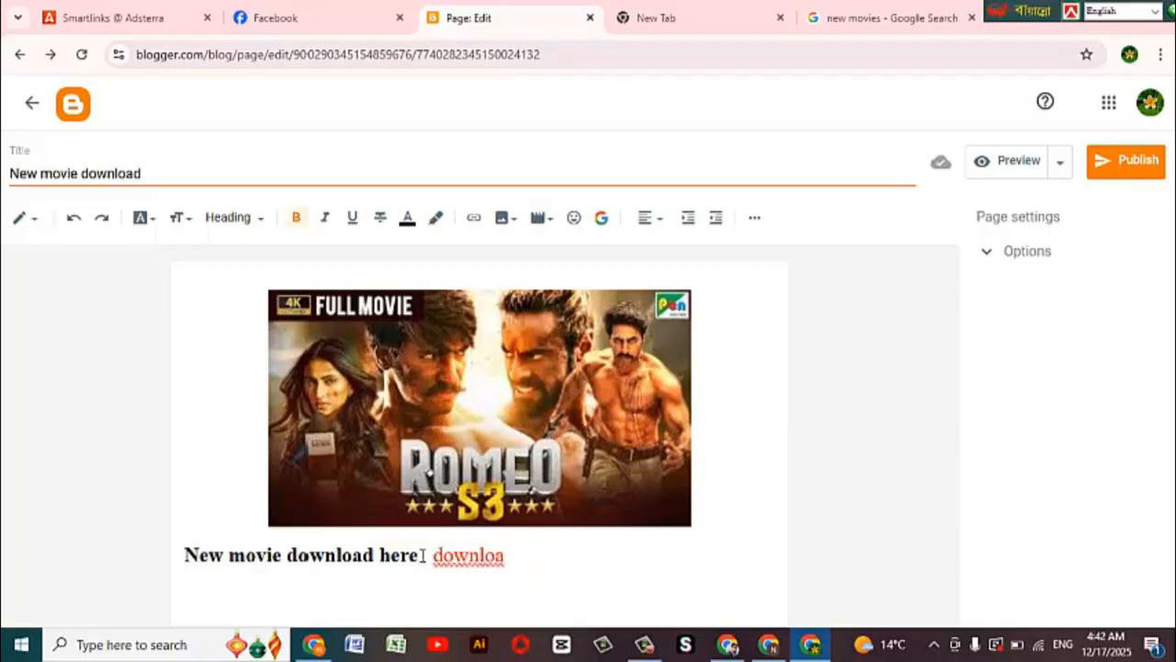
- Insert a right-pointing hand emoji before the red word and complete the word as "download"
click(574, 220)
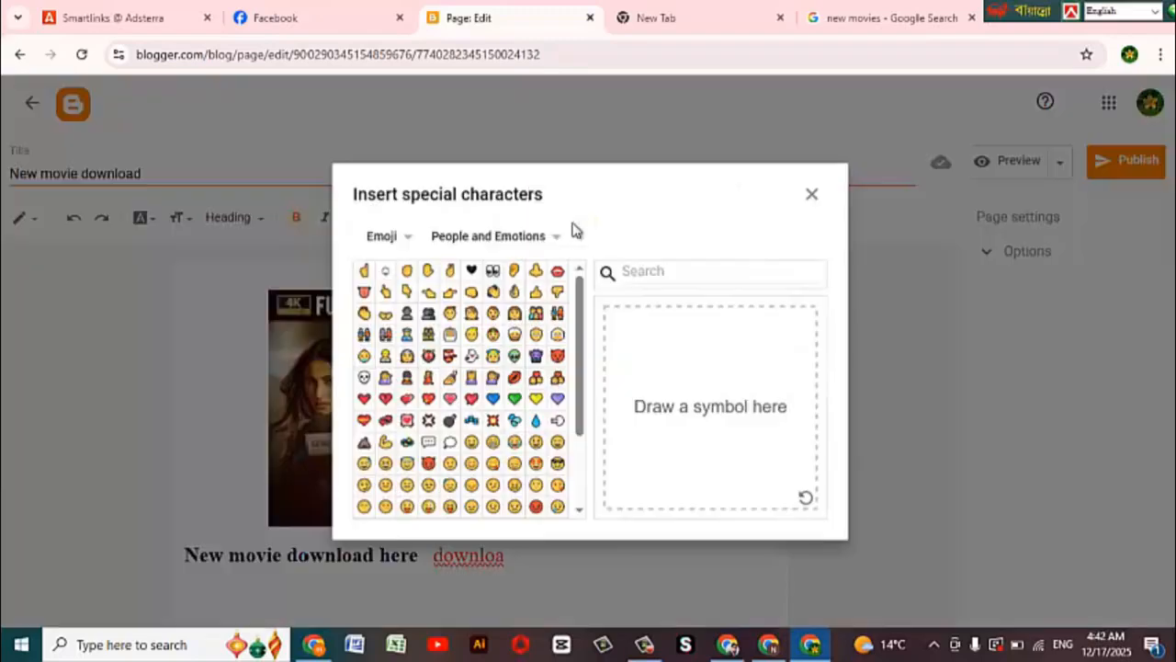
click(448, 293)
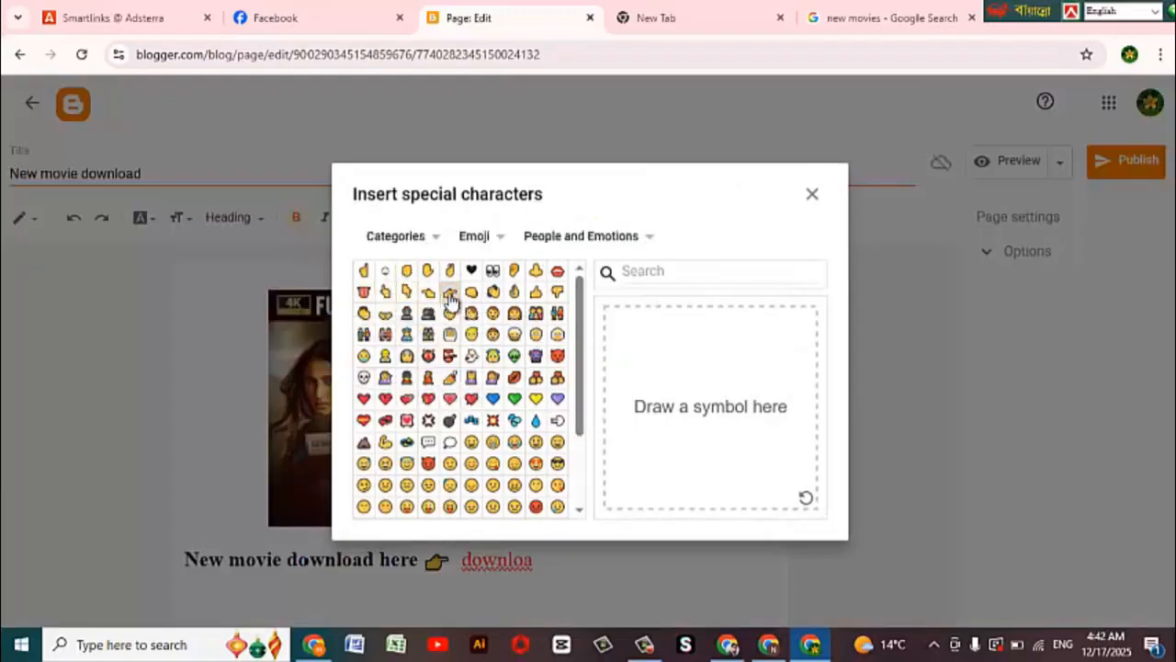
click(812, 195)
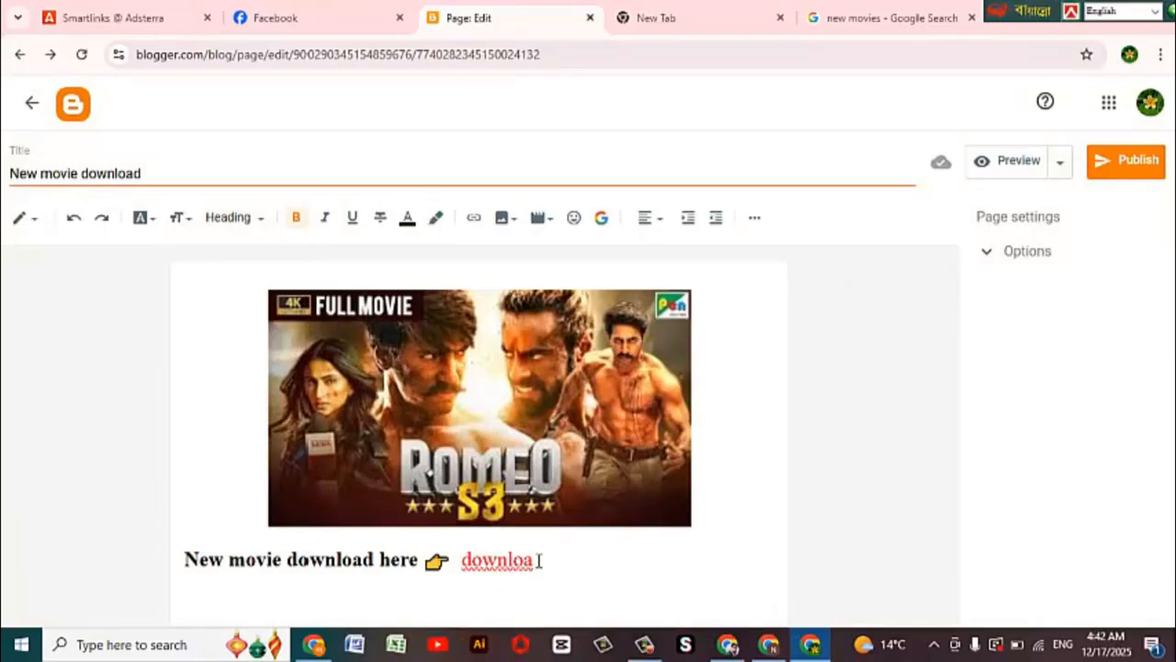
text(d)
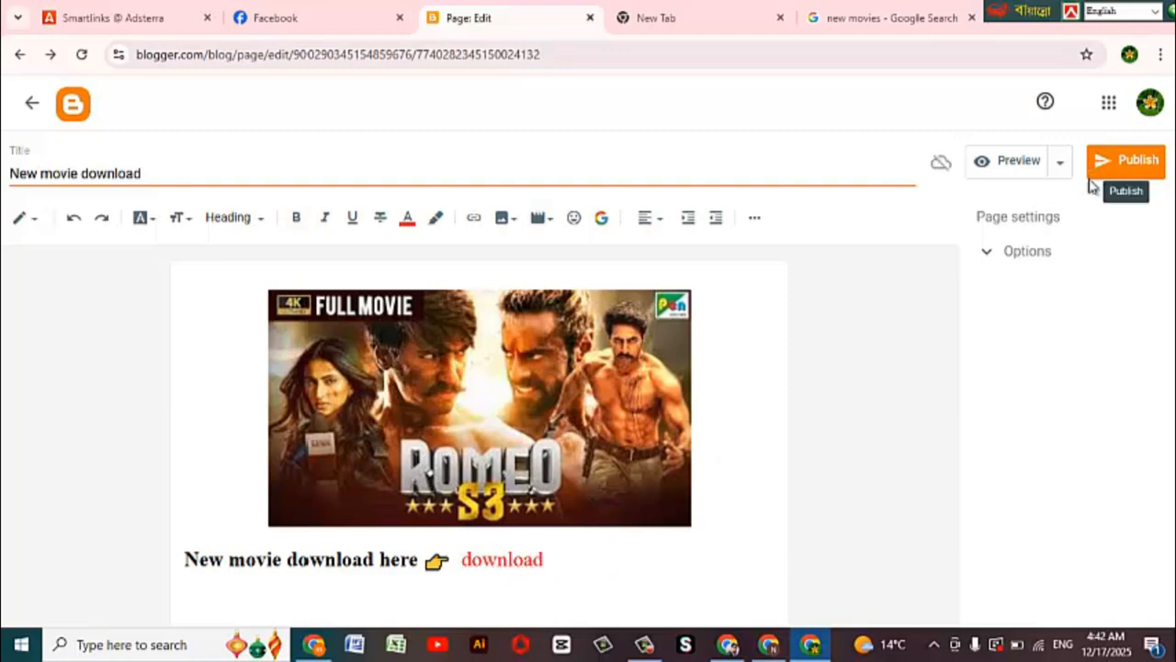
- Publish the "New movie download" page and view it on the live blog
click(1134, 172)
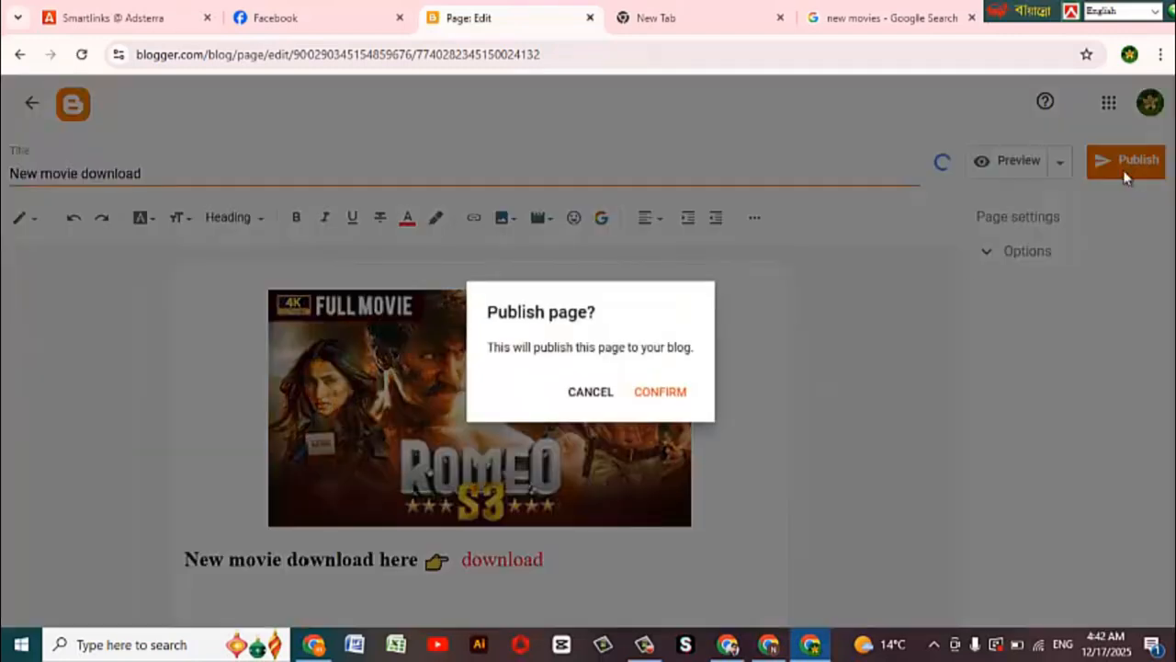
click(656, 395)
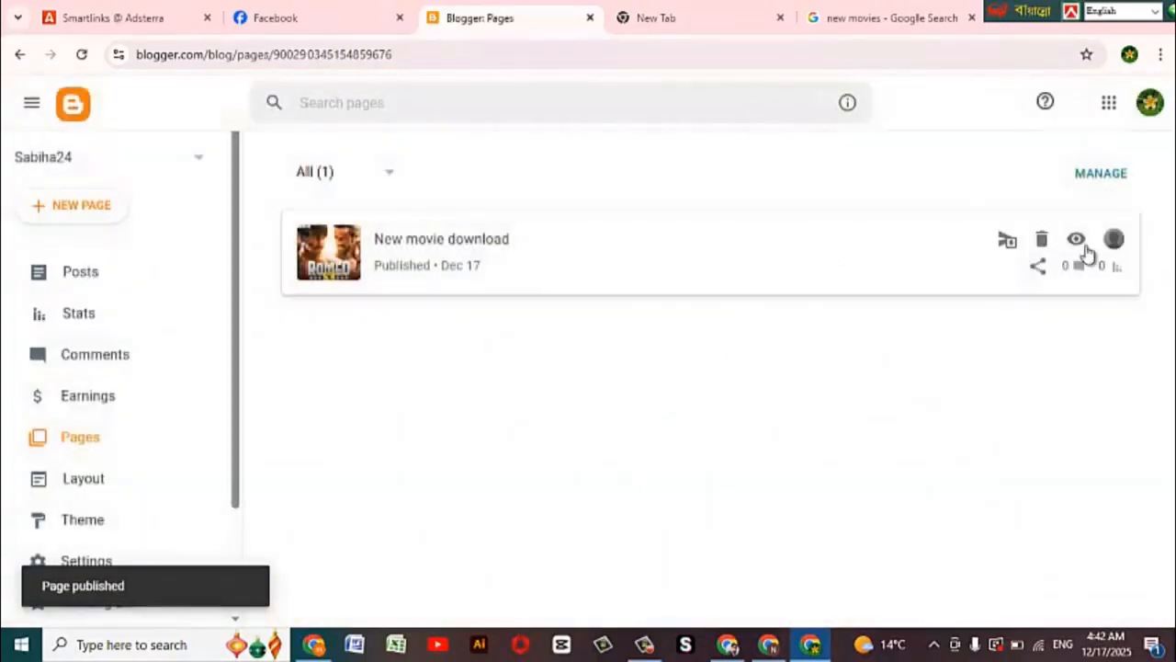
click(1076, 241)
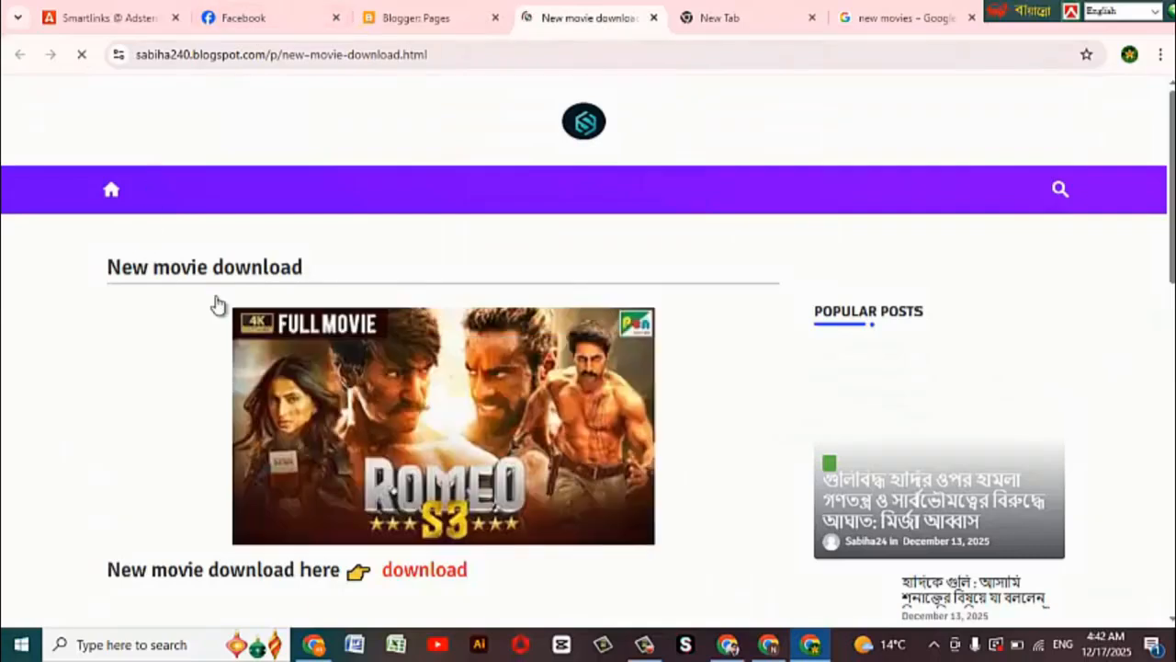
- Copy the published page's URL and switch to the Facebook profile
drag(469, 54, 107, 31)
key(ctrl+c)
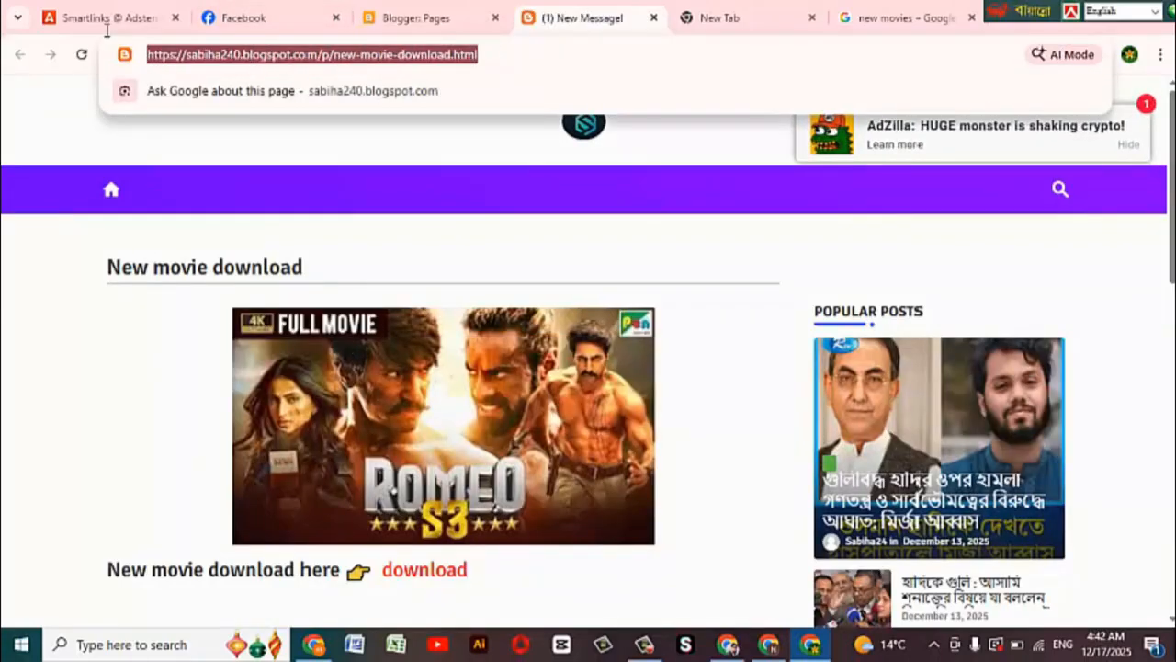
click(231, 19)
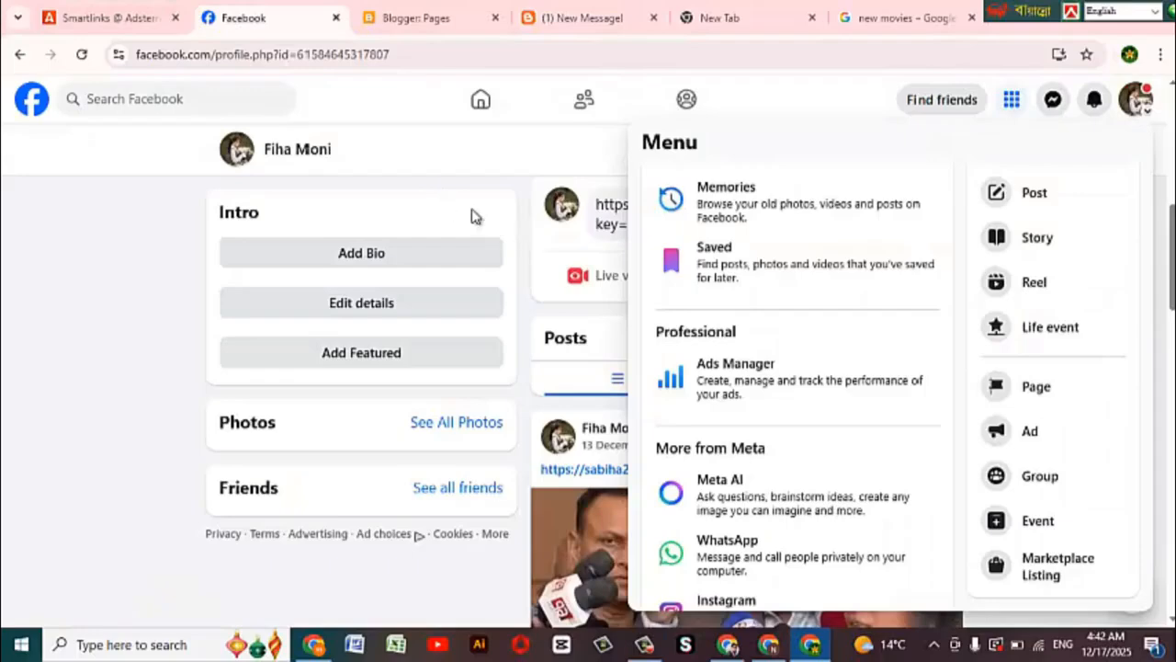
click(308, 151)
scroll(677, 459, down, 3)
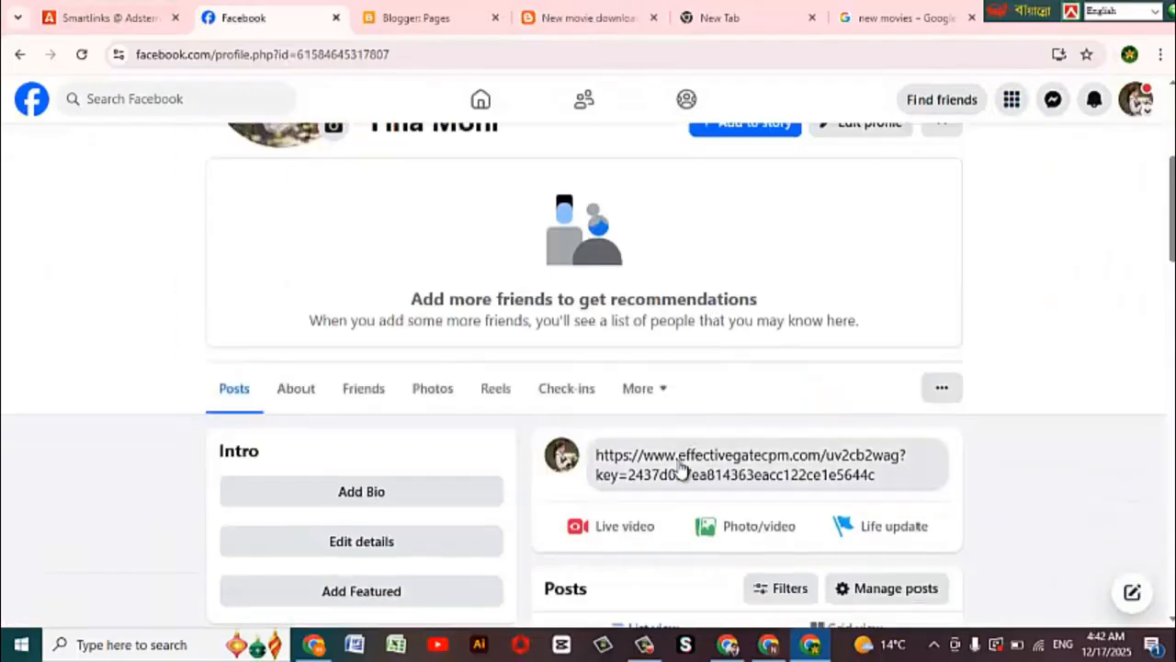
click(731, 528)
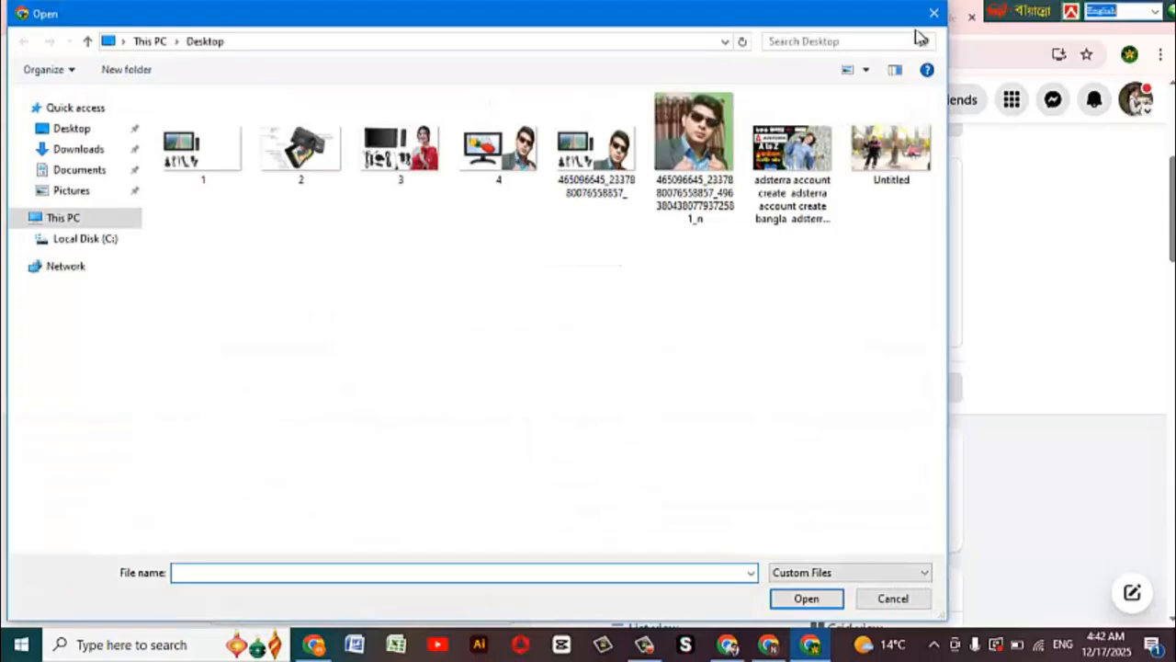
click(933, 11)
click(776, 467)
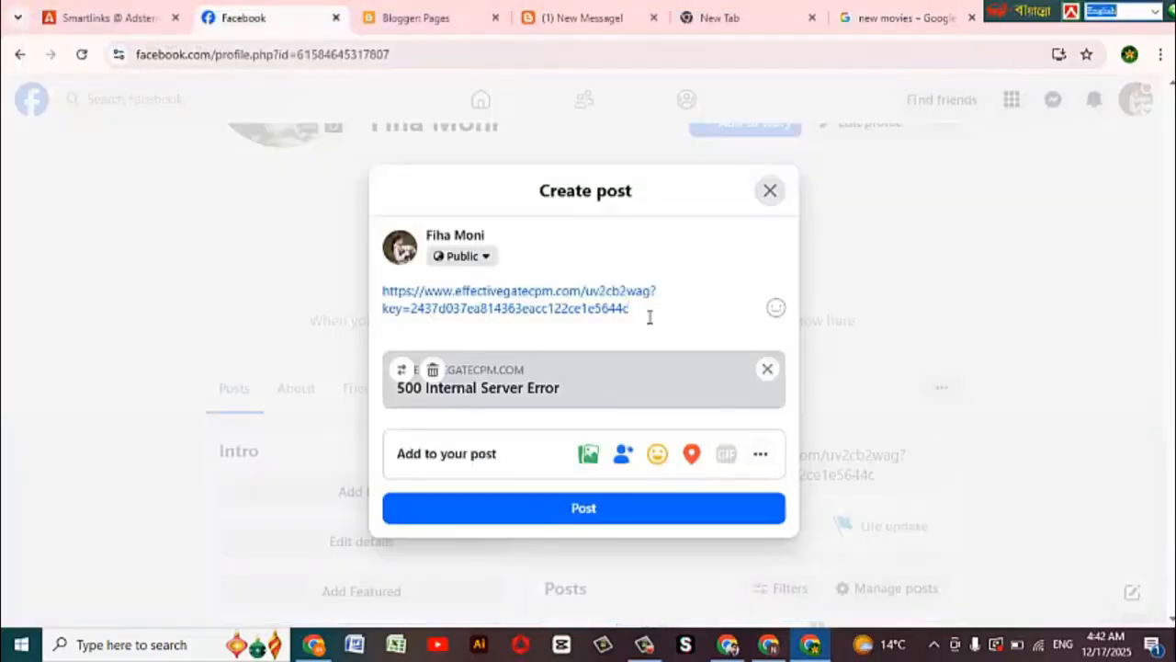
drag(617, 306, 393, 261)
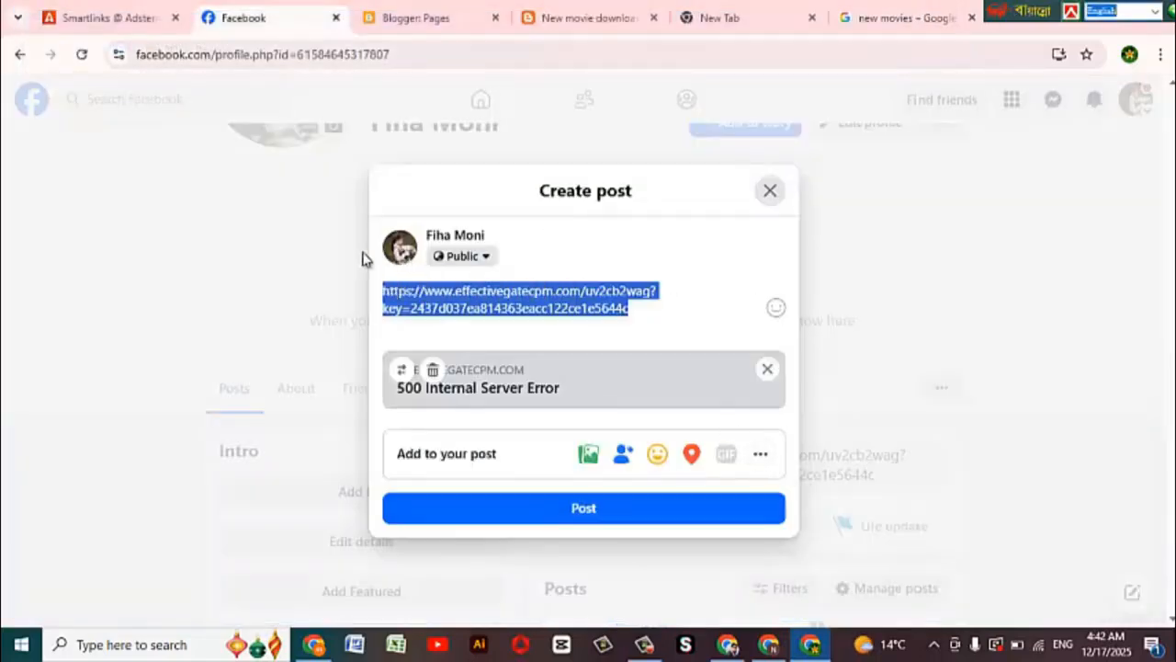
key(BackSpace)
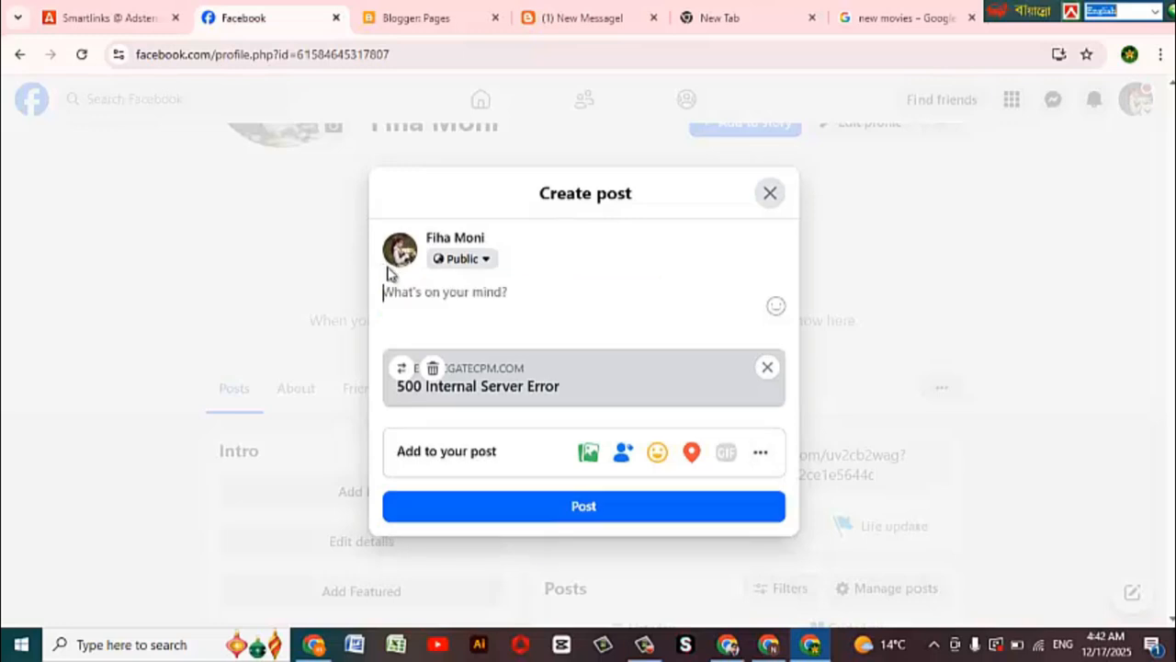
key(ctrl+v)
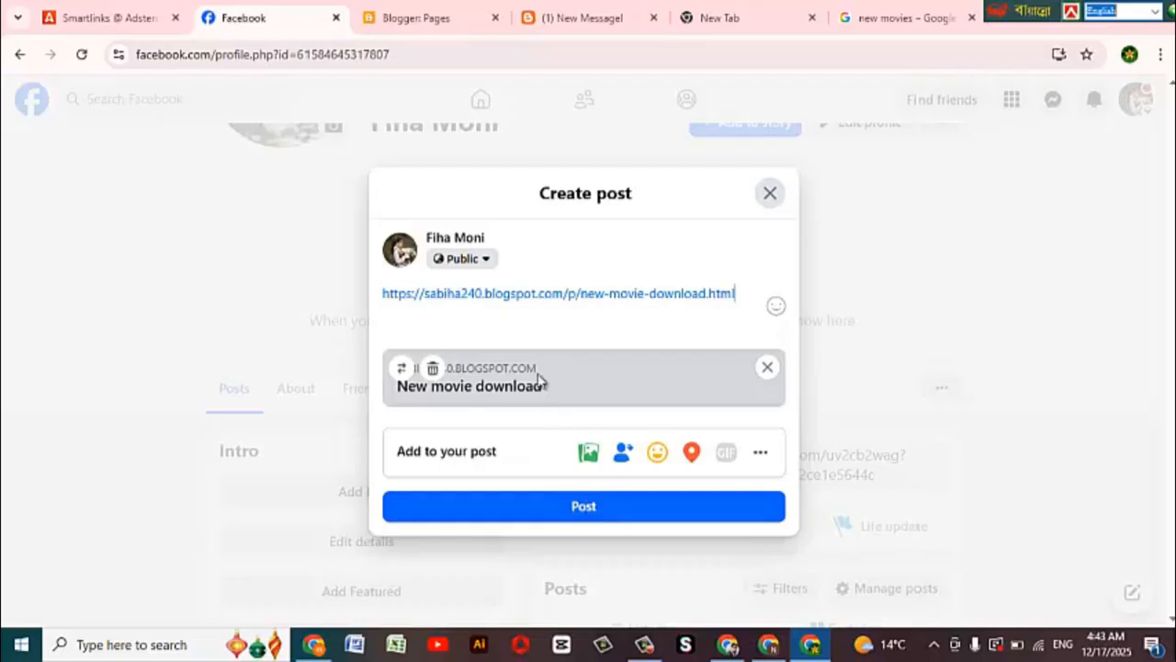
click(590, 505)
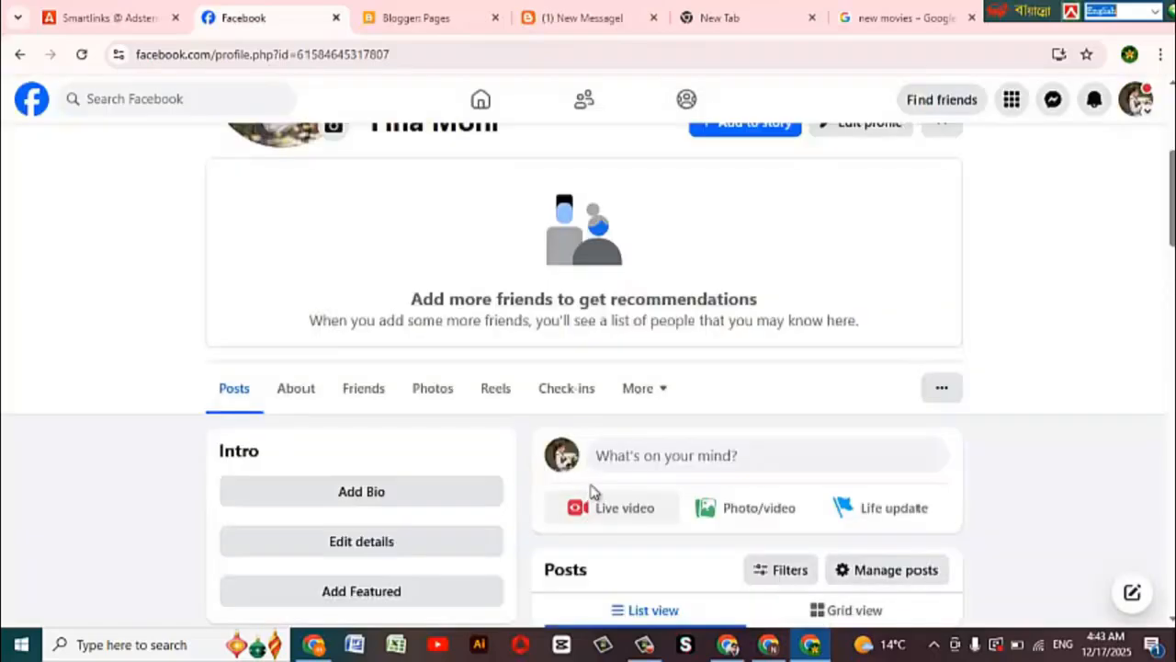
- Like the new Facebook post and open its shared "New movie download" link to view the blog page
scroll(615, 451, down, 5)
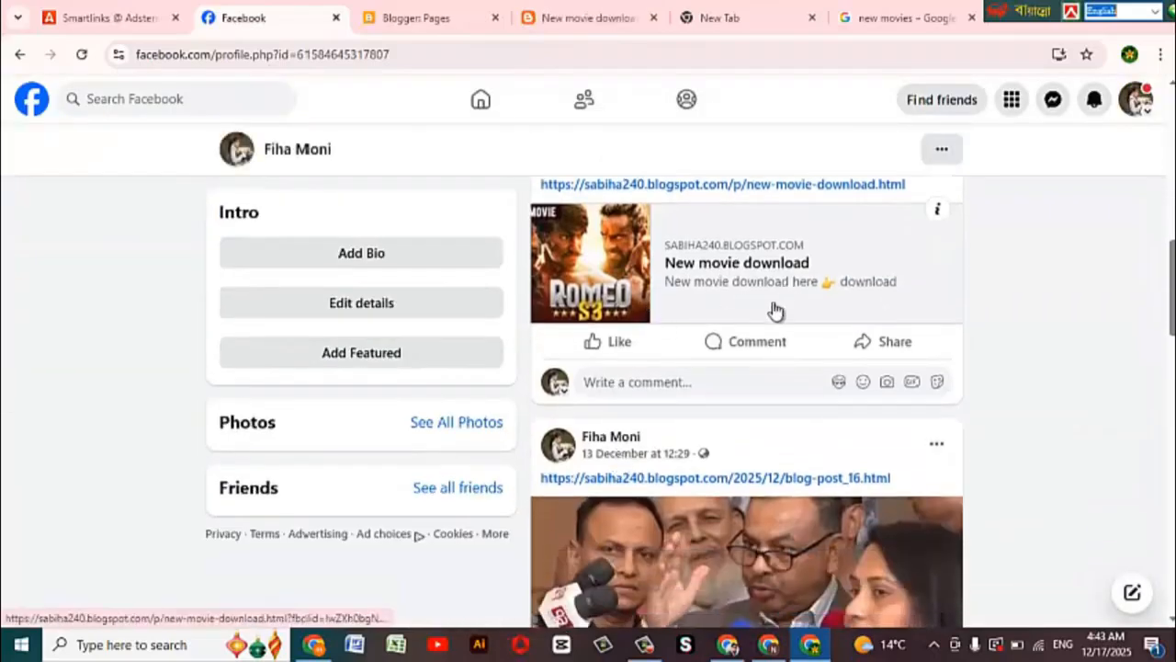
scroll(769, 323, up, 1)
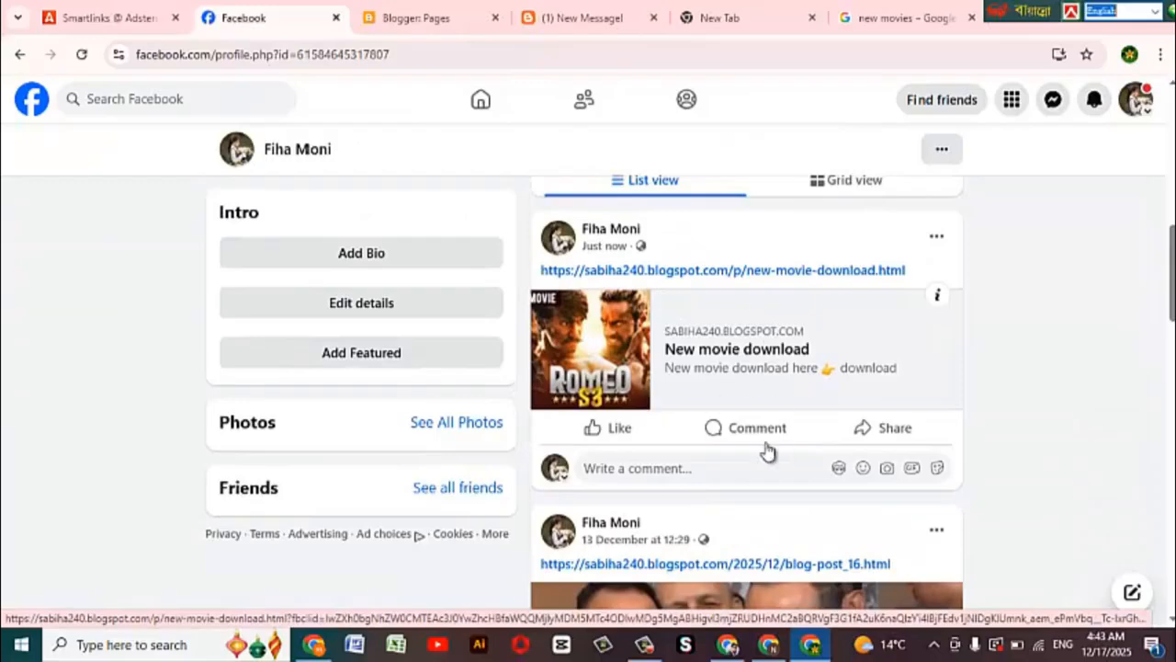
click(607, 429)
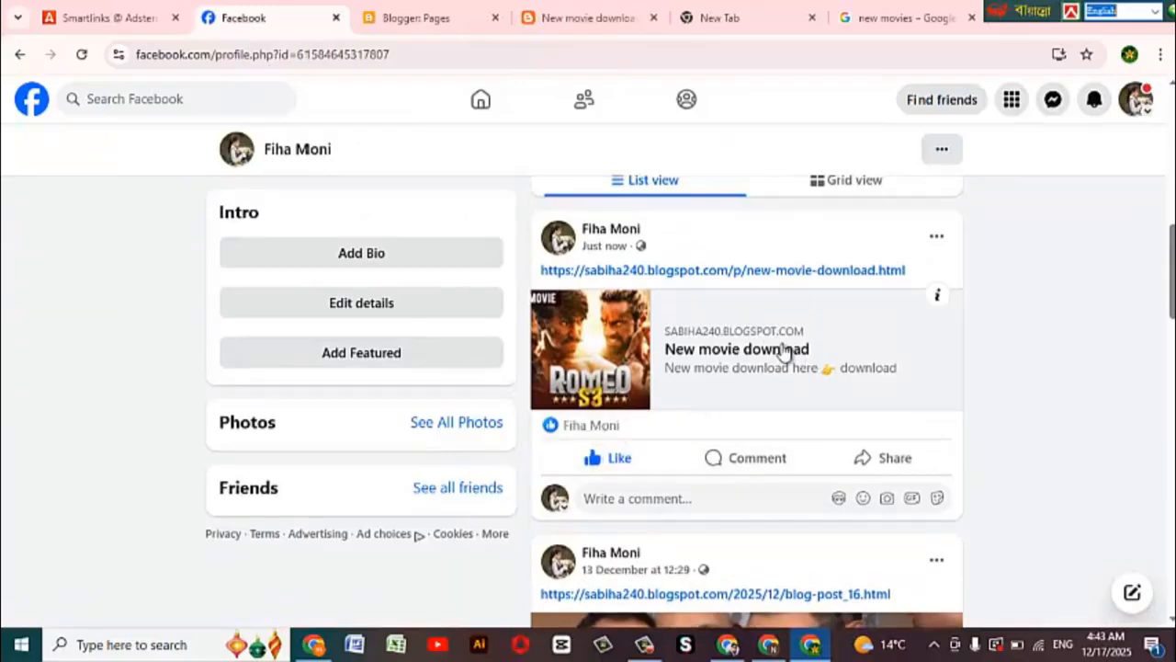
click(784, 352)
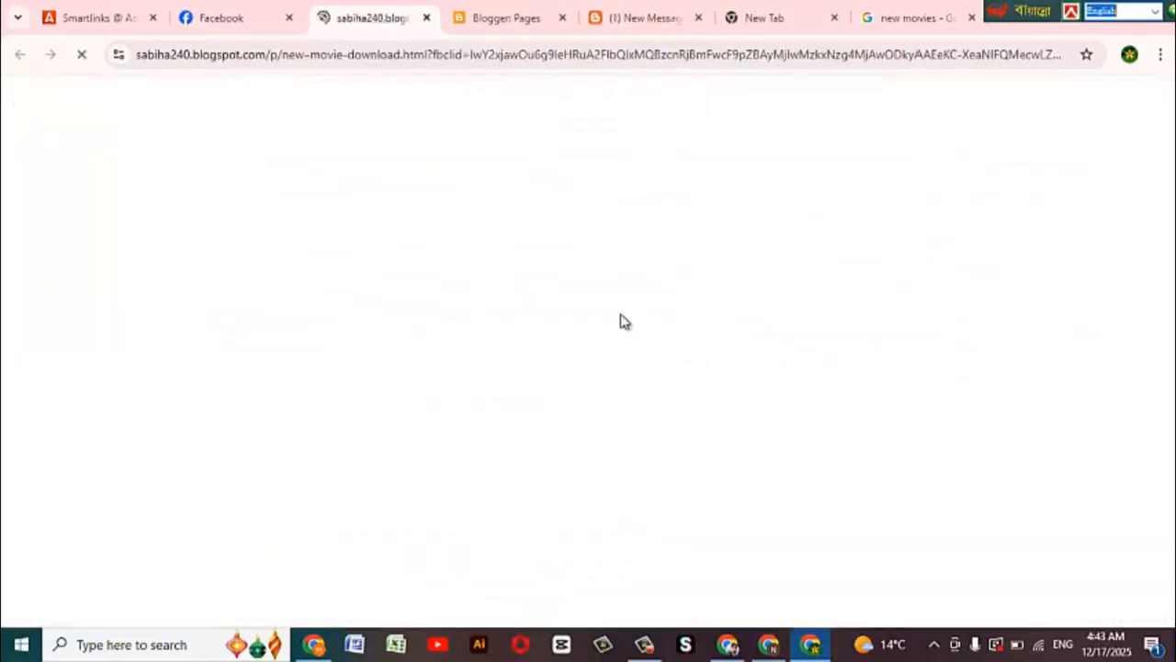
scroll(521, 350, down, 2)
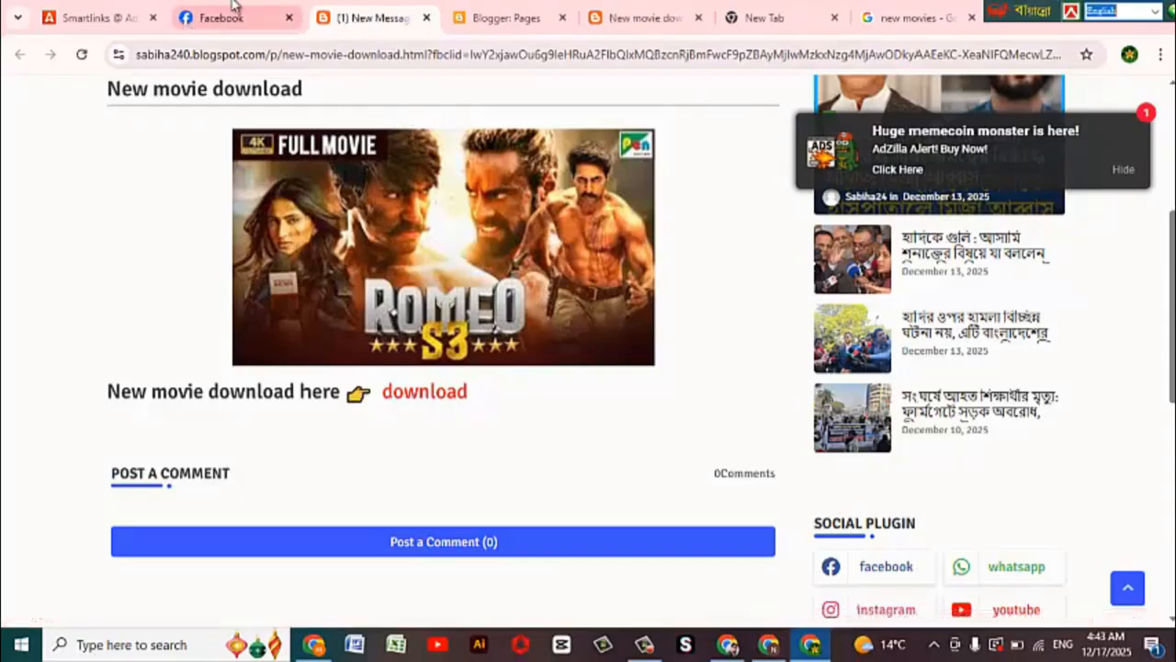
- Return to the Blogger pages list and open the "New movie download" page for editing
click(634, 18)
click(503, 18)
click(400, 241)
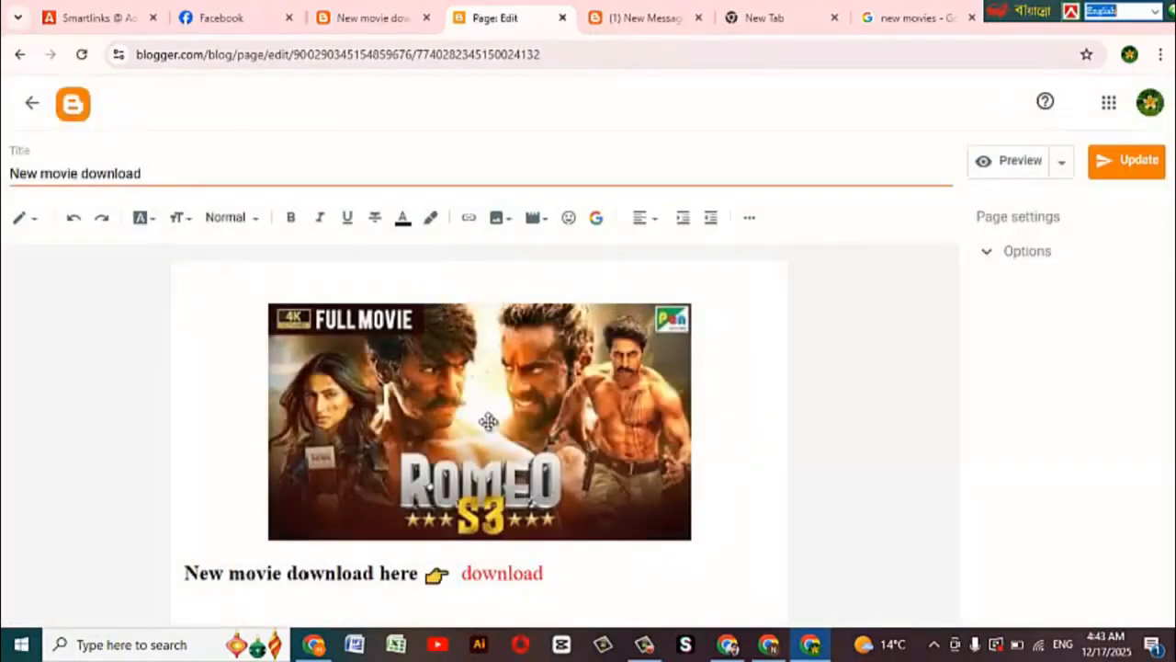
- Copy the Smartlink_2 link from Adsterra and return to the Blogger page editor
click(120, 18)
click(823, 456)
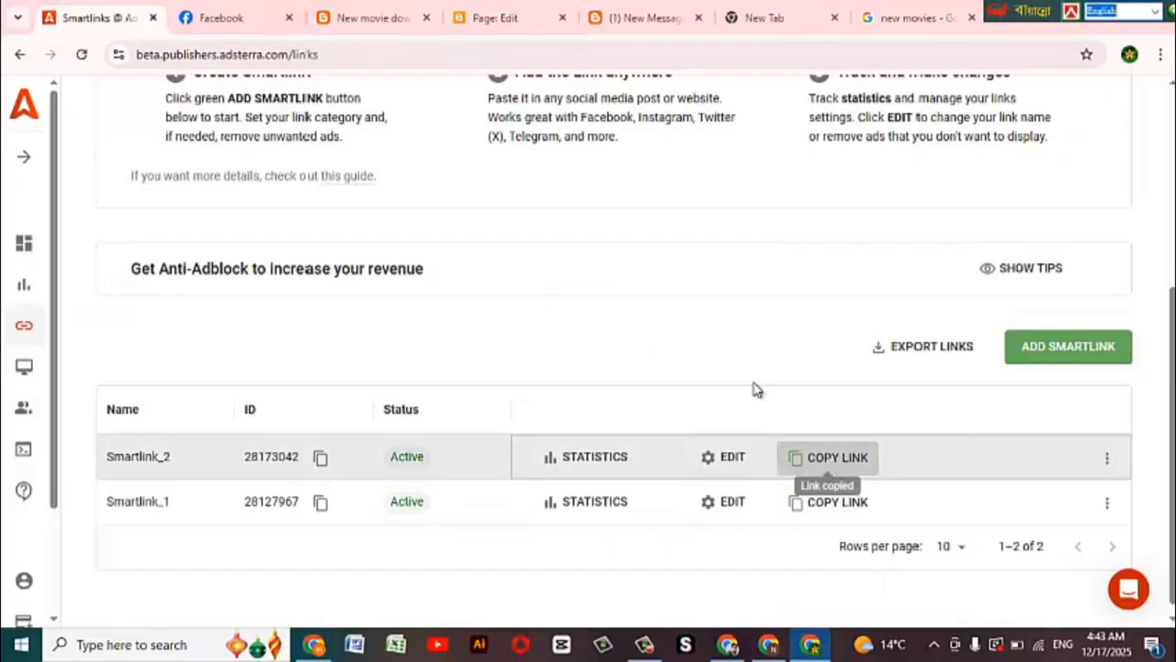
click(479, 11)
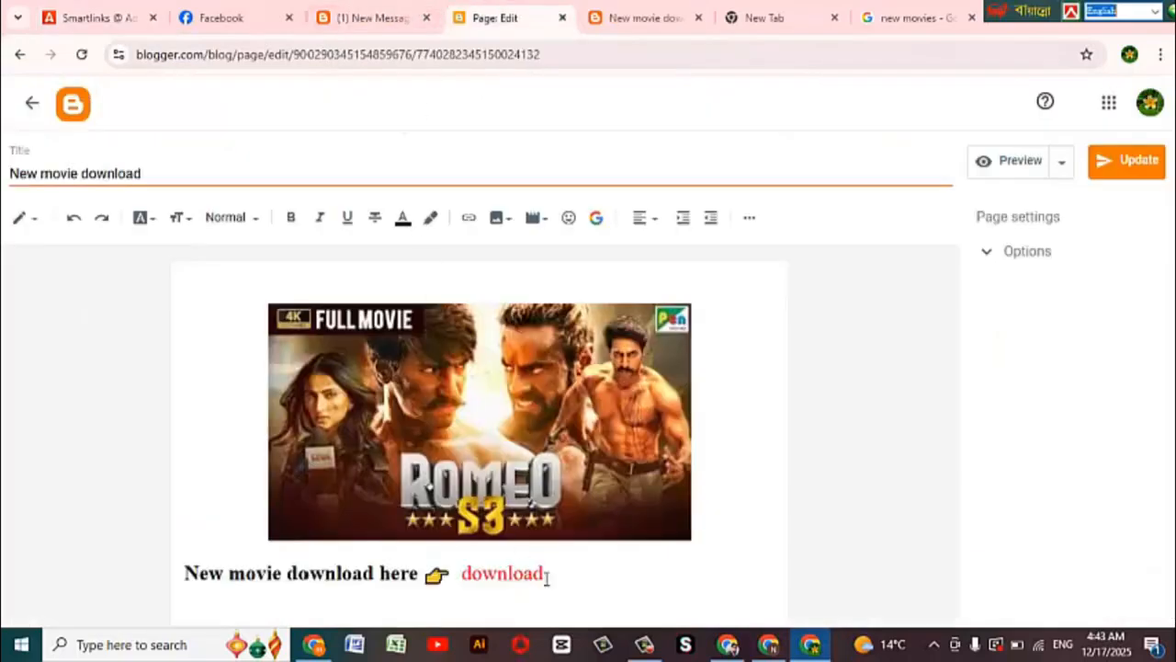
- Link the red word "download" to the copied Smartlink and set it to open in a new window
drag(532, 575, 456, 573)
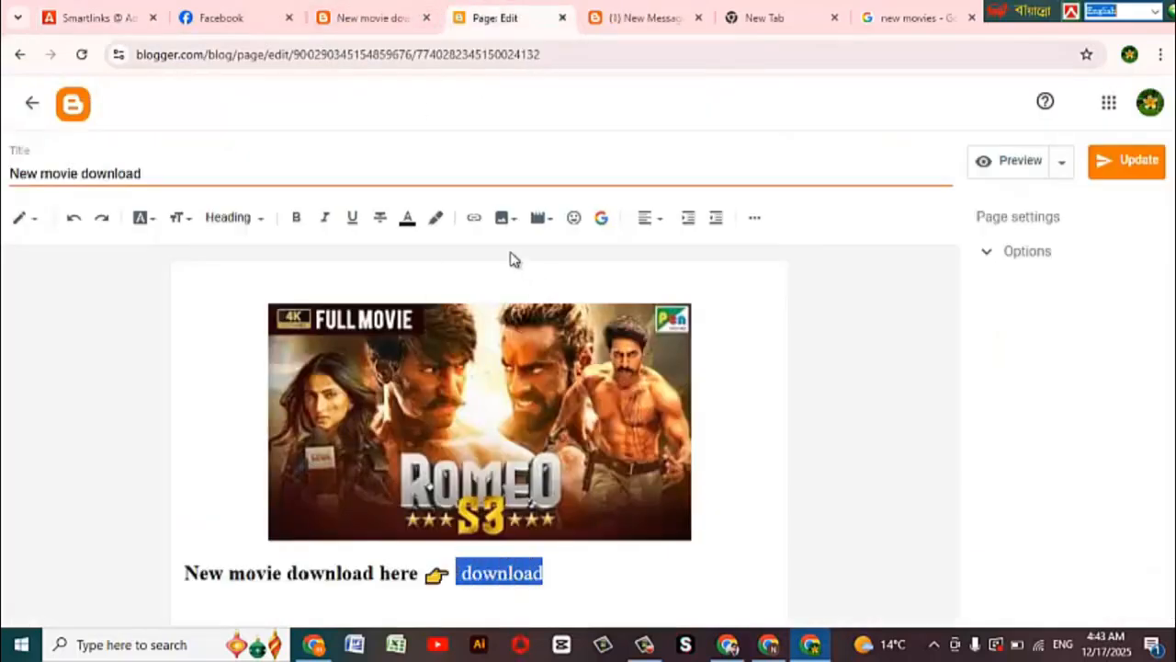
click(480, 218)
click(508, 307)
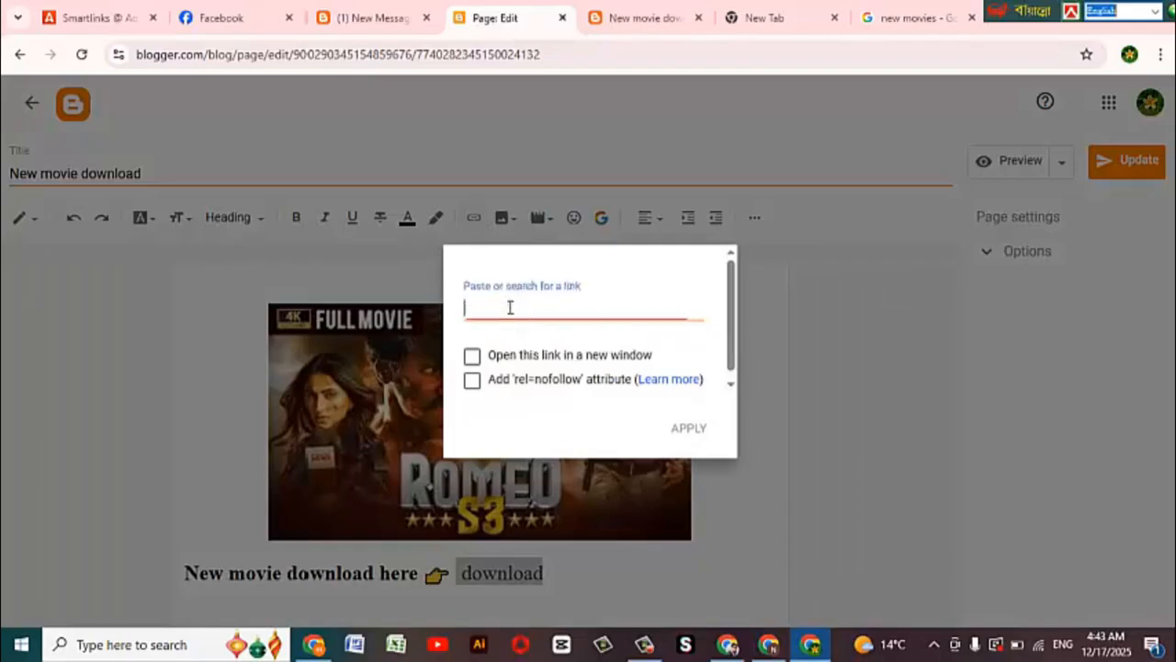
key(ctrl+v)
click(471, 355)
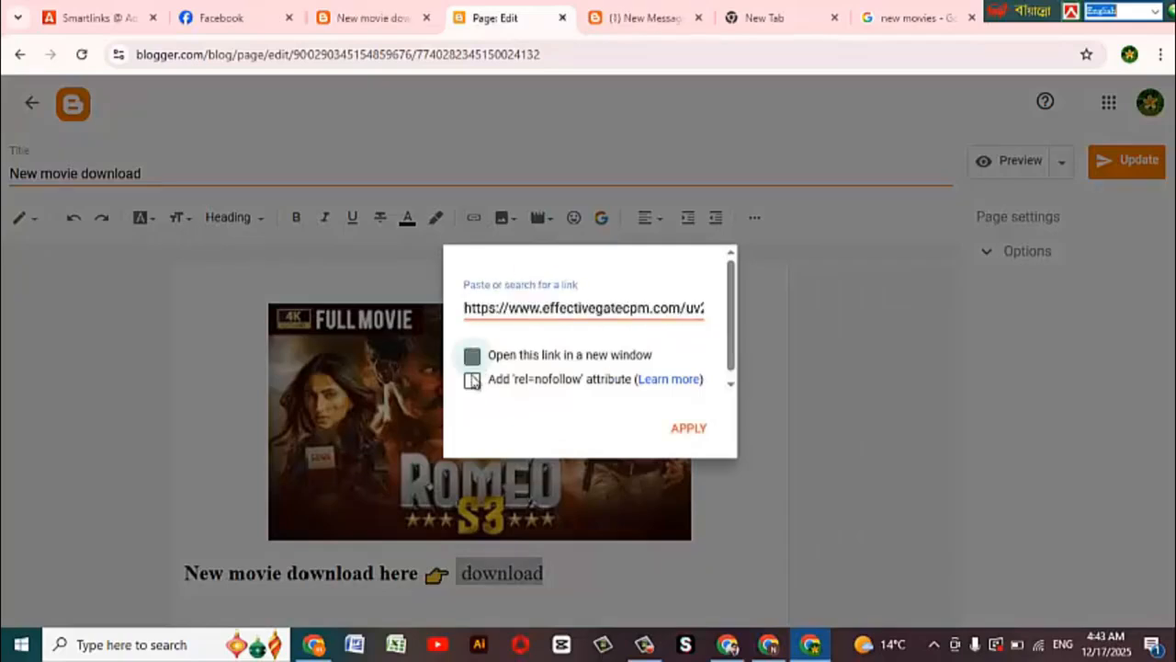
click(680, 430)
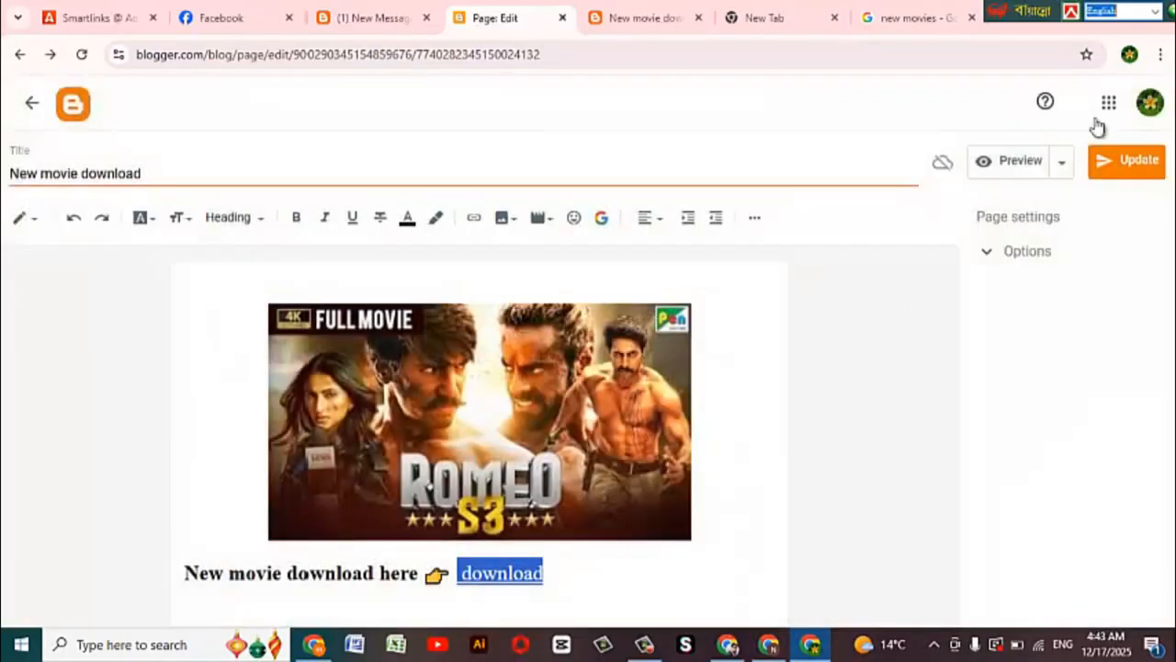
- Update the Blogger page and reload its live version
click(1151, 171)
click(375, 9)
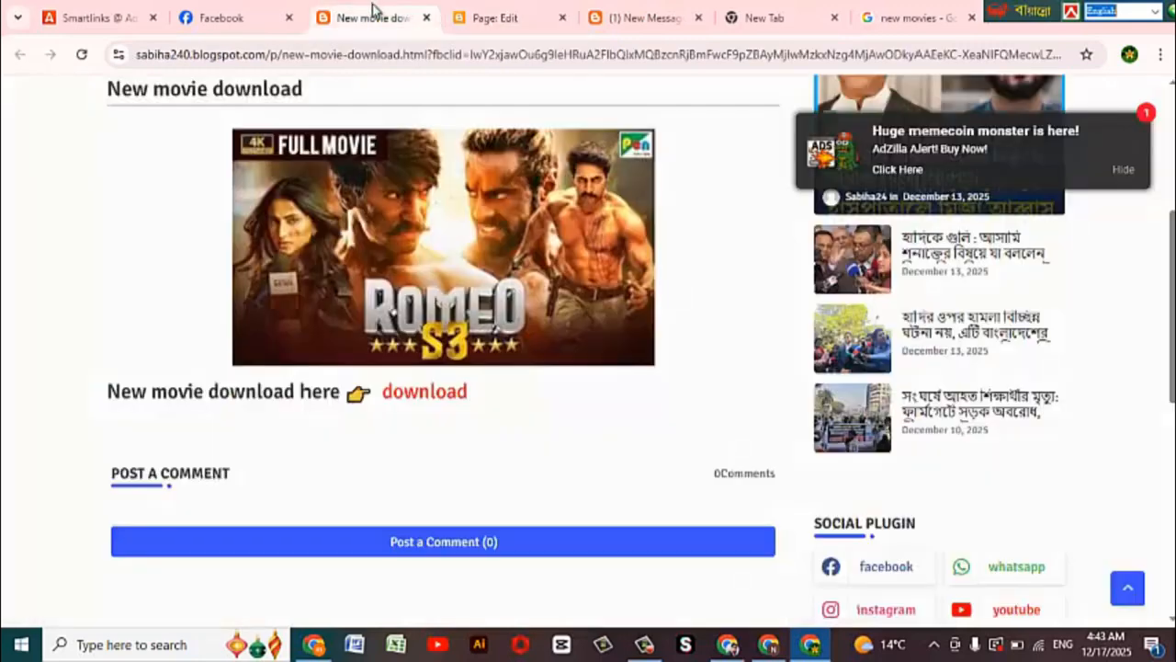
click(81, 58)
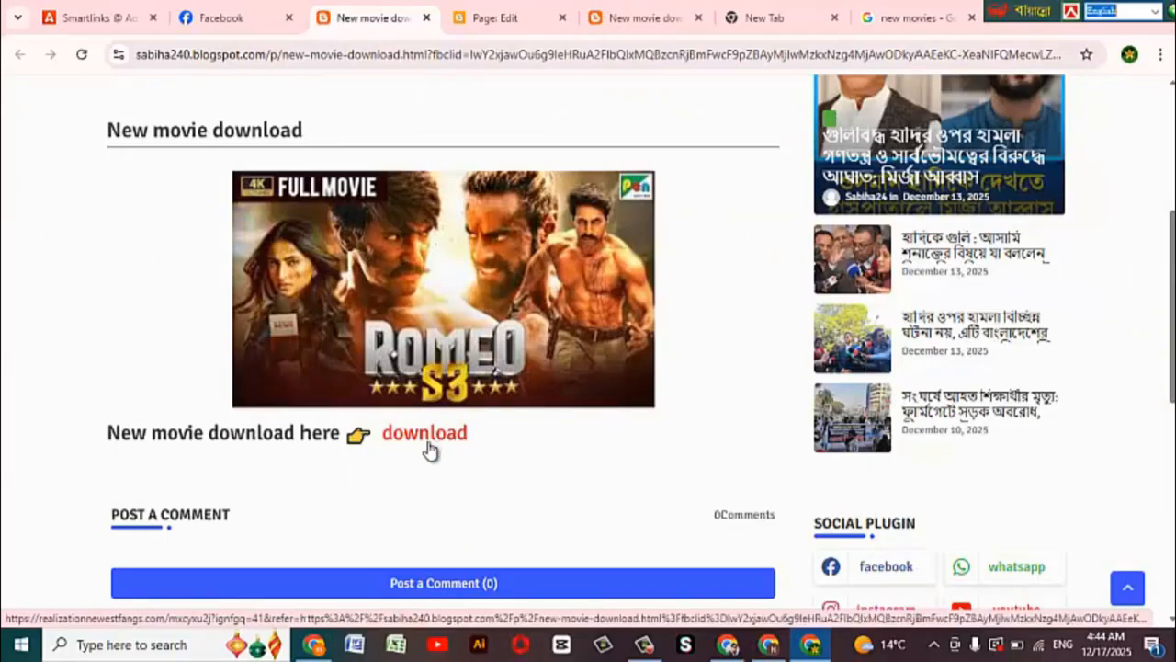
- Test the "download" link twice on the live page and close the second ad page it opens
click(422, 436)
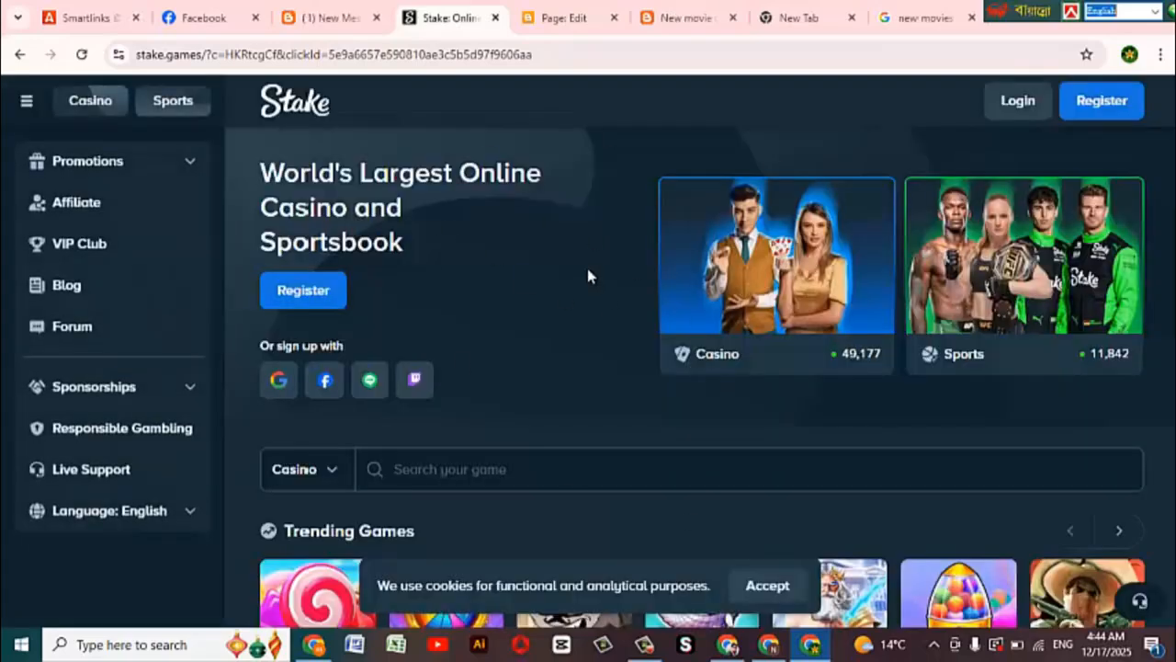
click(335, 18)
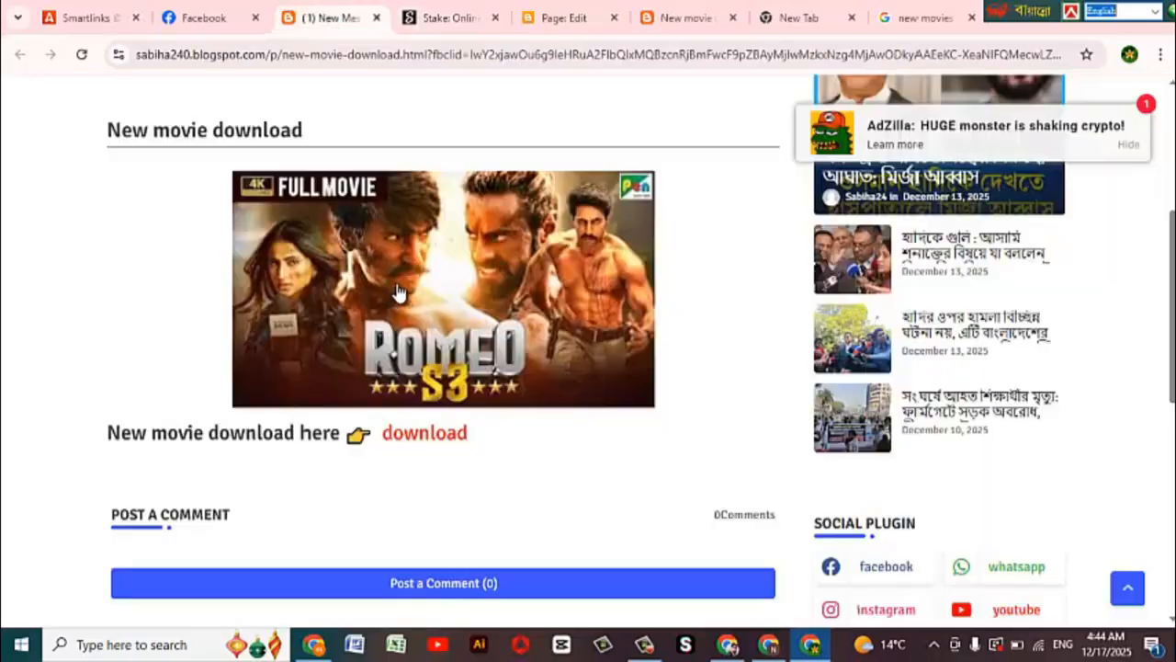
click(435, 445)
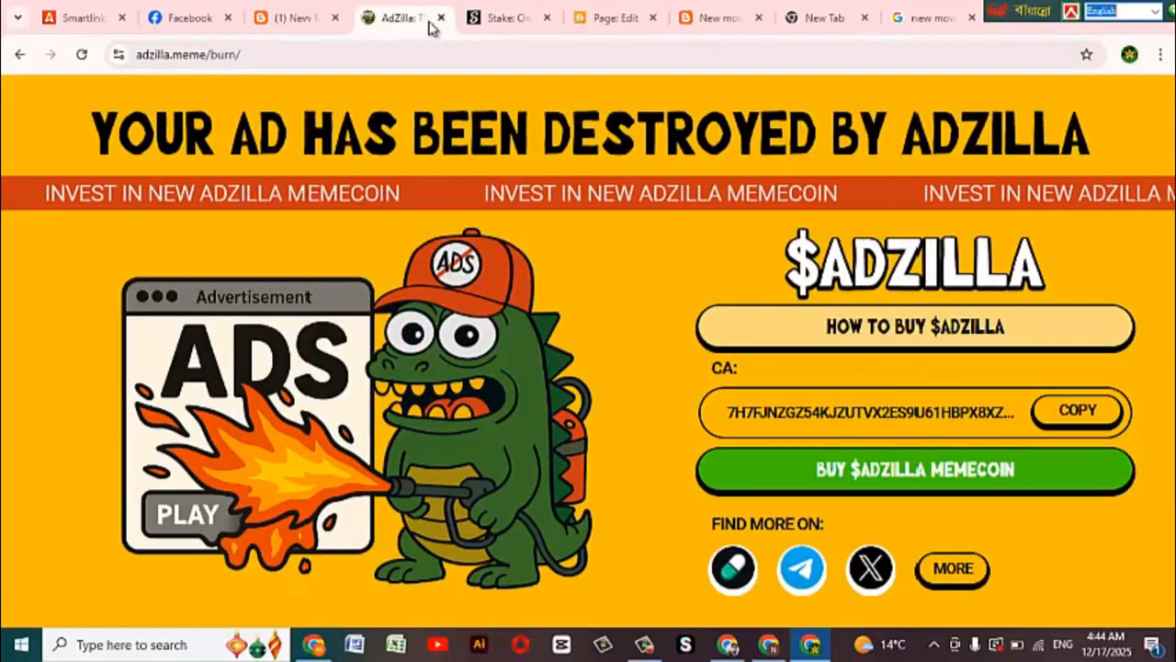
click(443, 19)
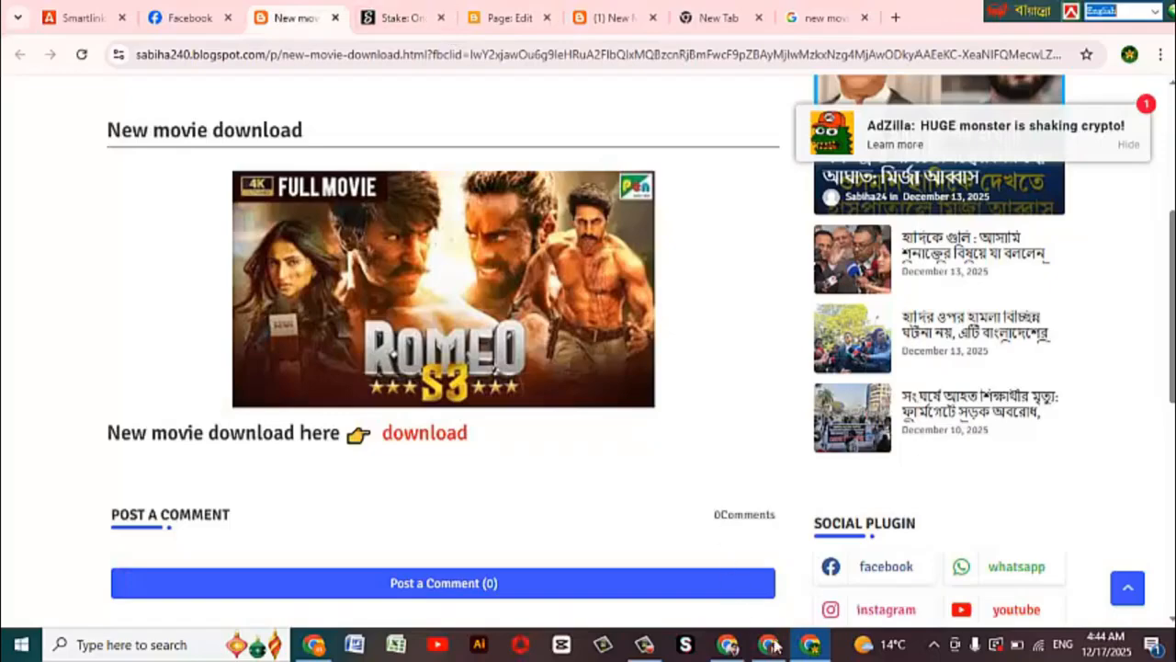
click(644, 644)
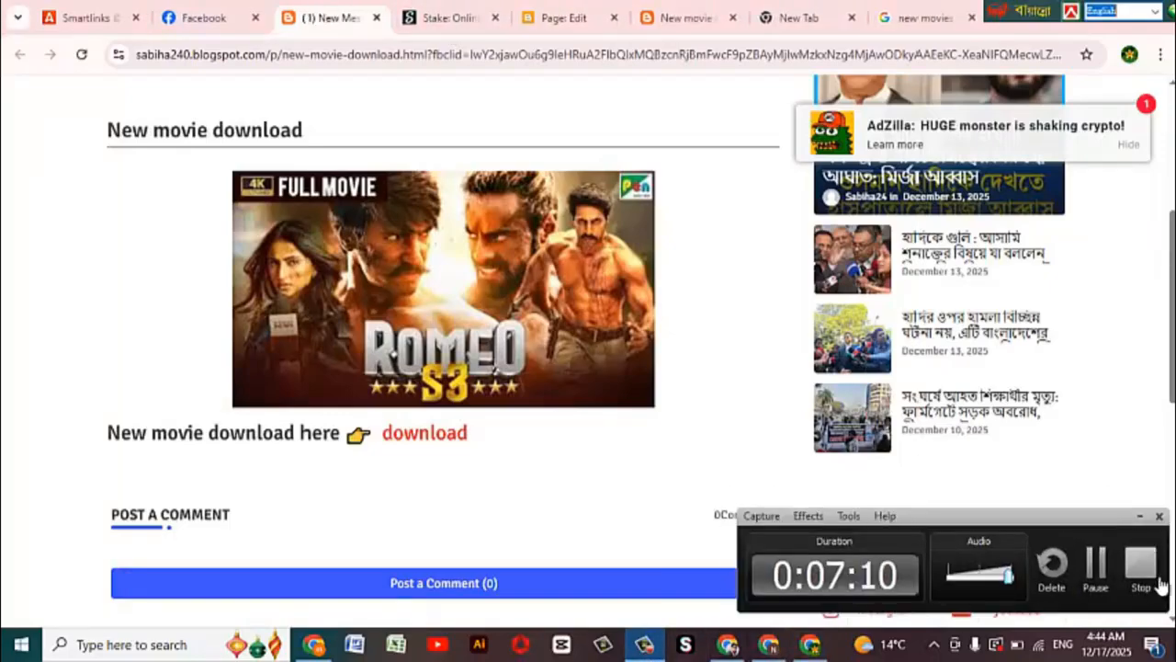